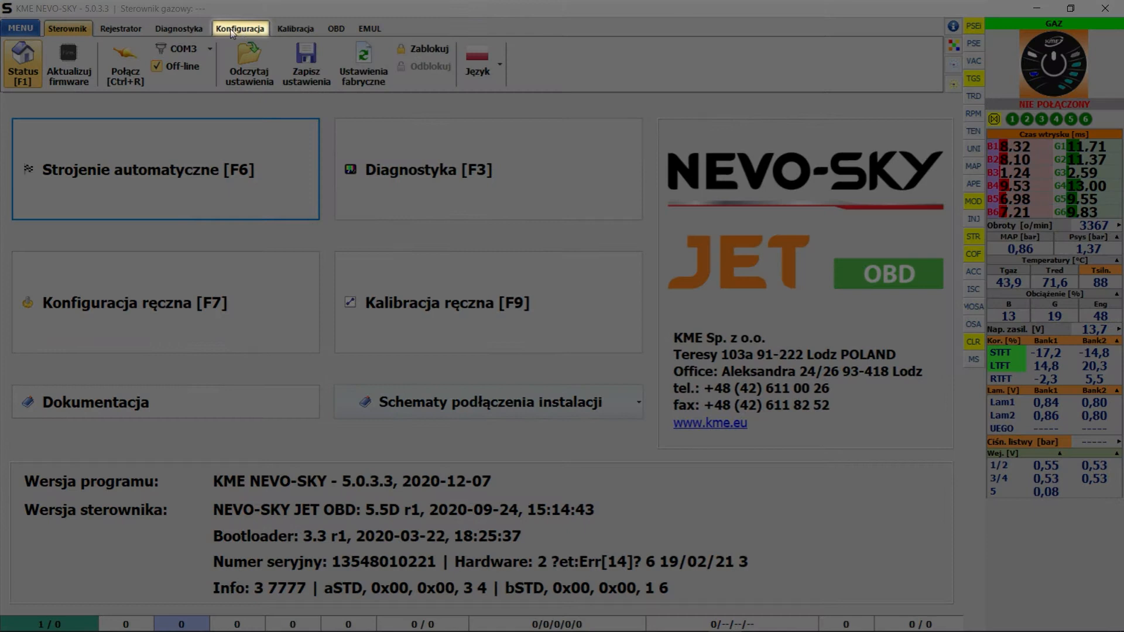
Open the basic configuration and examine the available values for Odcinanie dotrysków benzyny, leaving the setting as it is
key(F7)
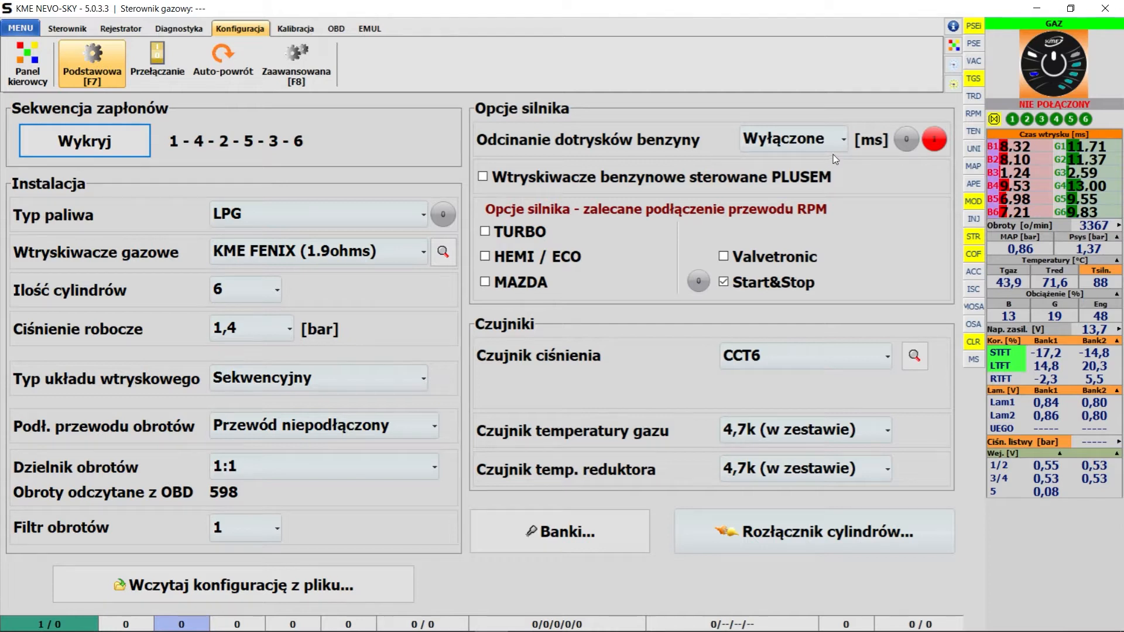
mouse_move(838, 153)
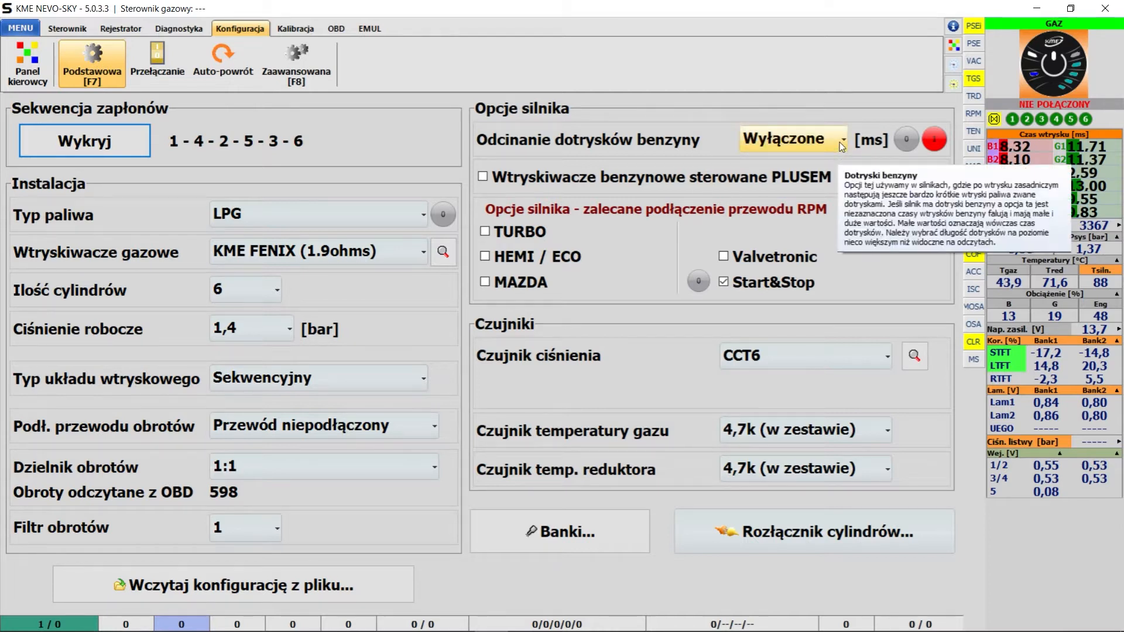
click(839, 142)
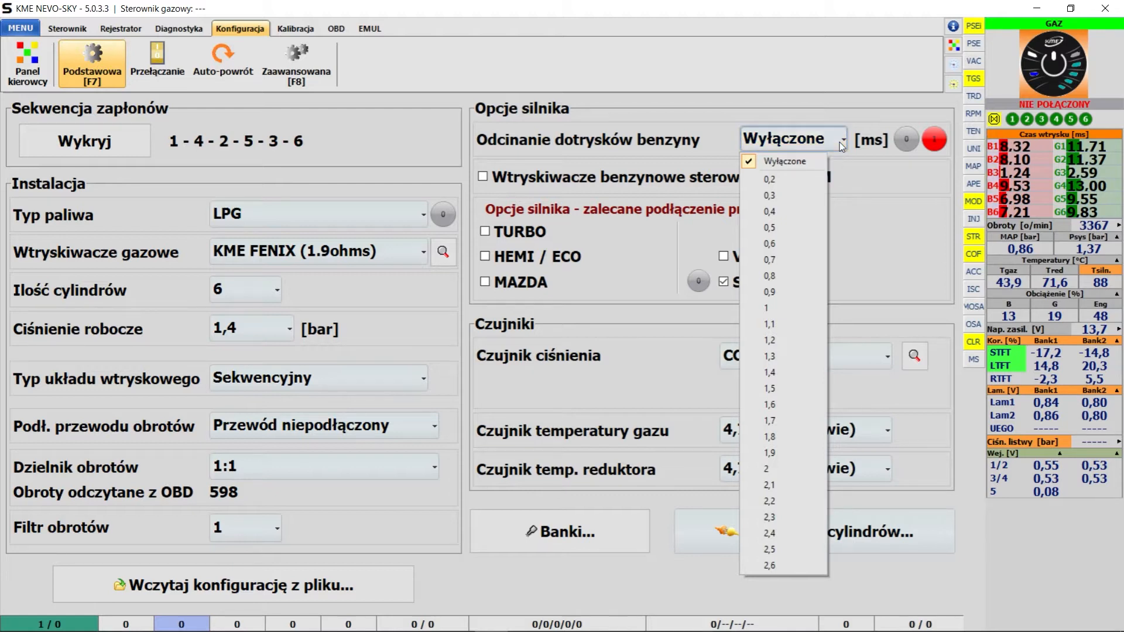
click(845, 156)
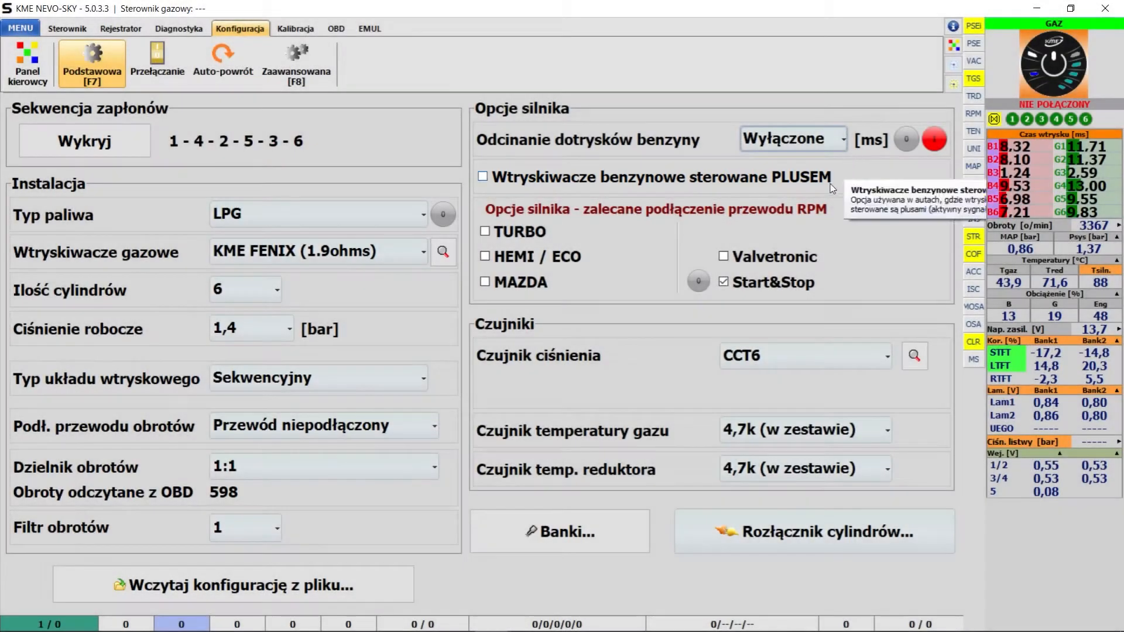
Switch the Wtryskiwacze benzynowe sterowane PLUSEM engine option on and off twice, ending with it disabled
click(531, 185)
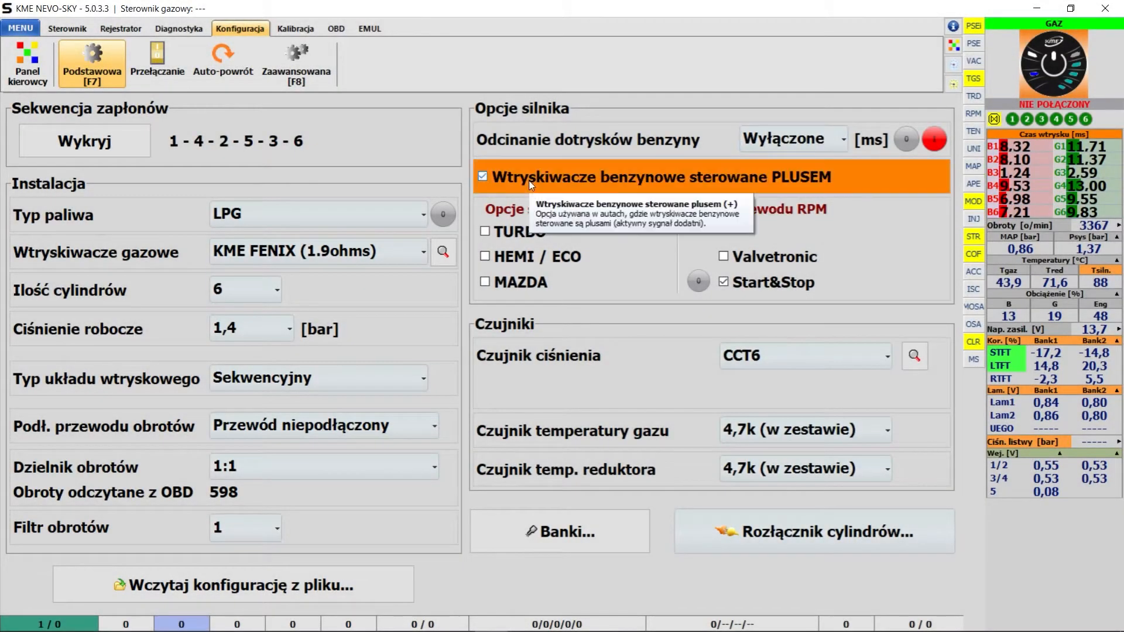
click(531, 185)
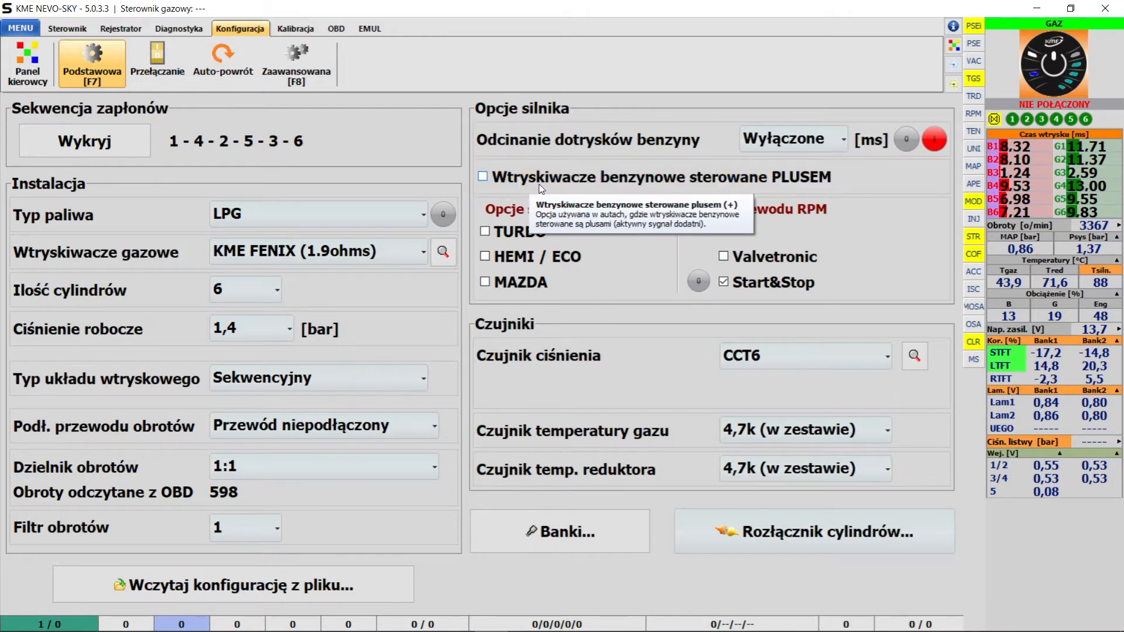
click(540, 183)
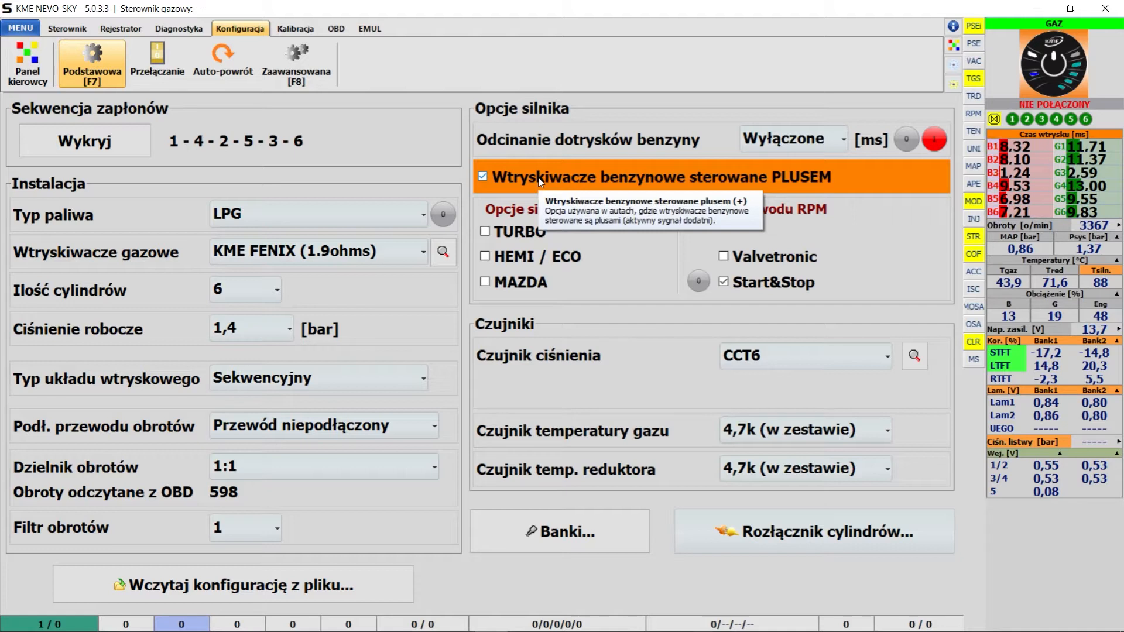
click(539, 182)
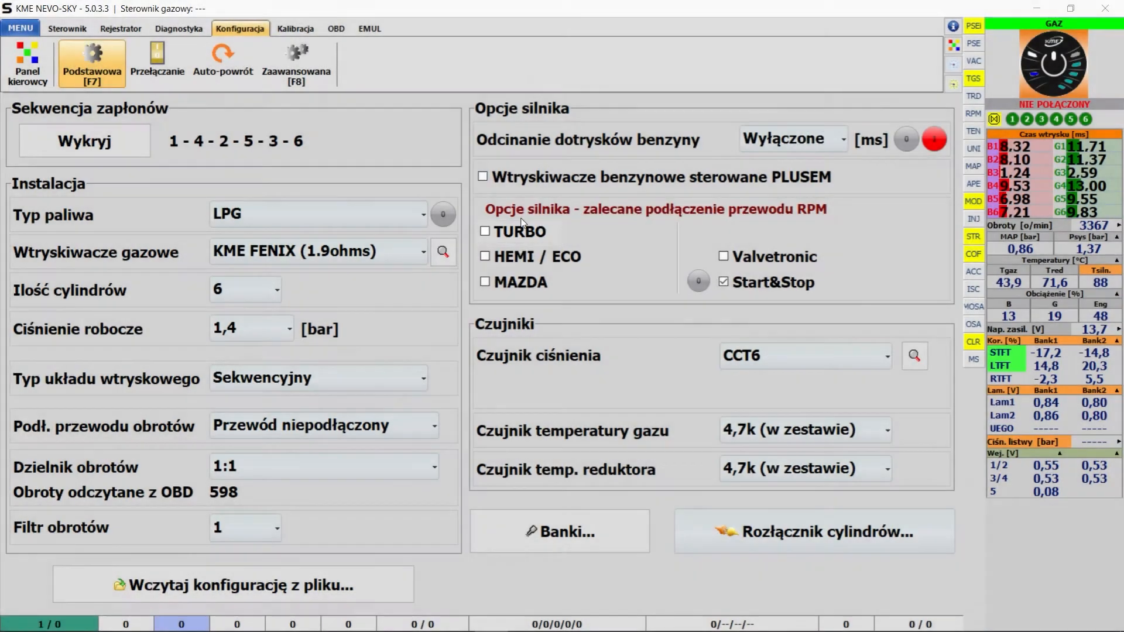
Switch the TURBO engine option on and off twice, ending with it disabled
click(525, 233)
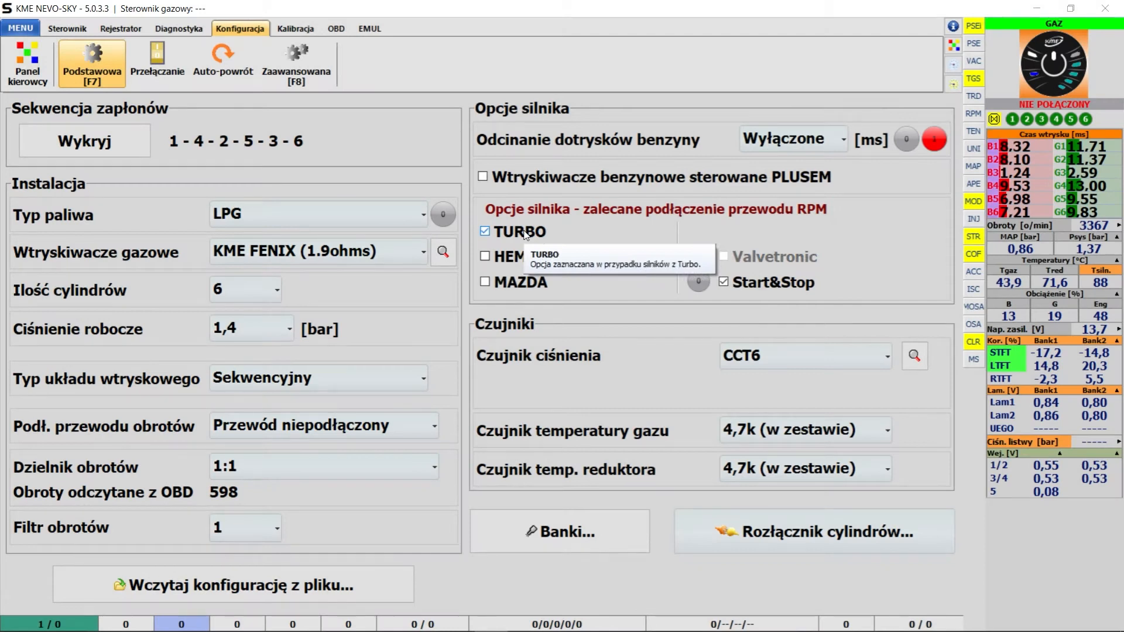
click(525, 232)
click(525, 233)
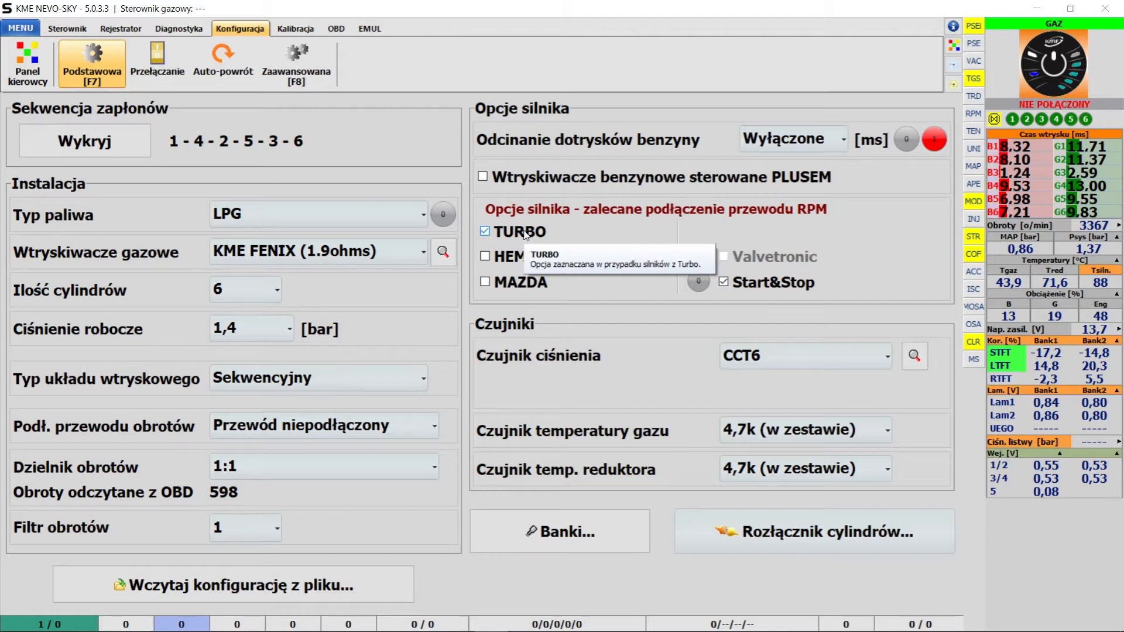
click(525, 233)
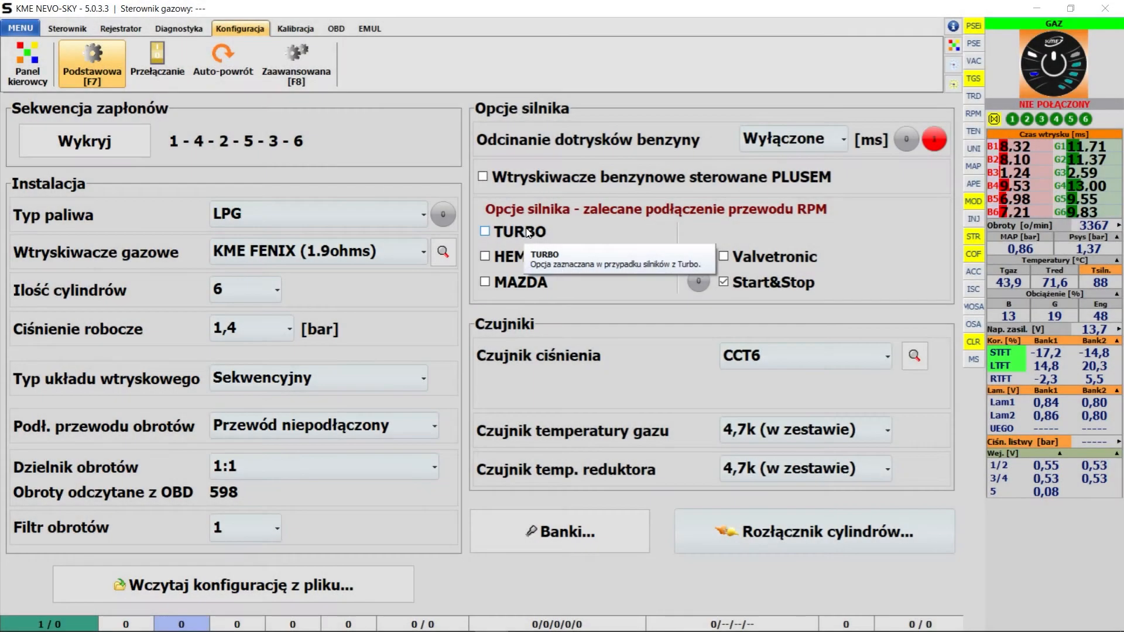
Switch the MAZDA engine option on and off twice, ending with it disabled
click(519, 283)
click(518, 284)
click(519, 285)
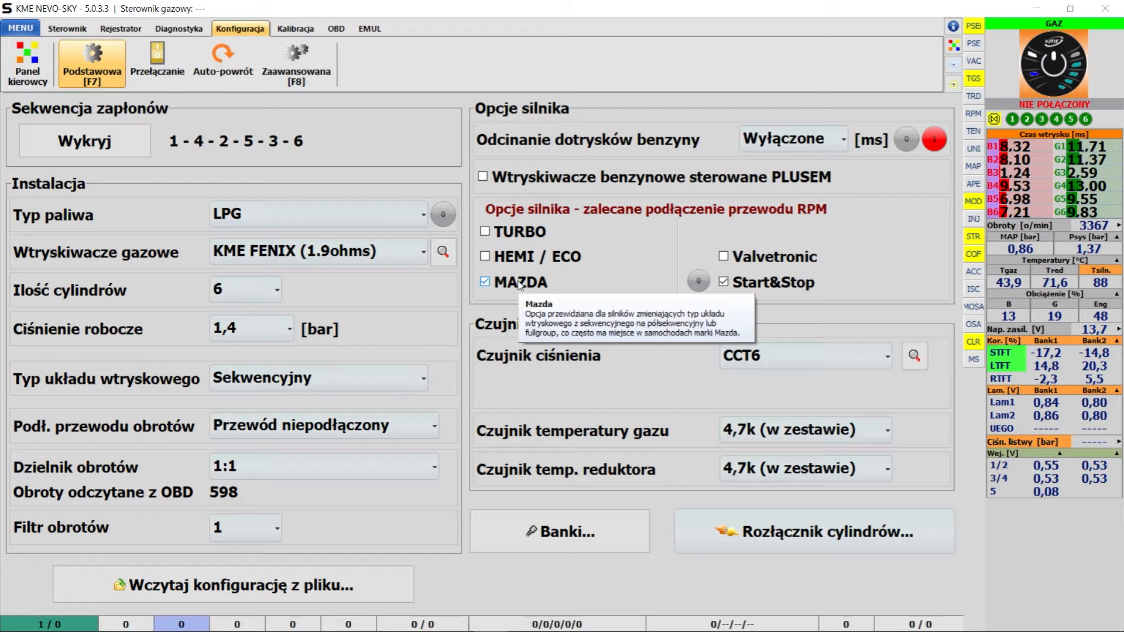
click(519, 285)
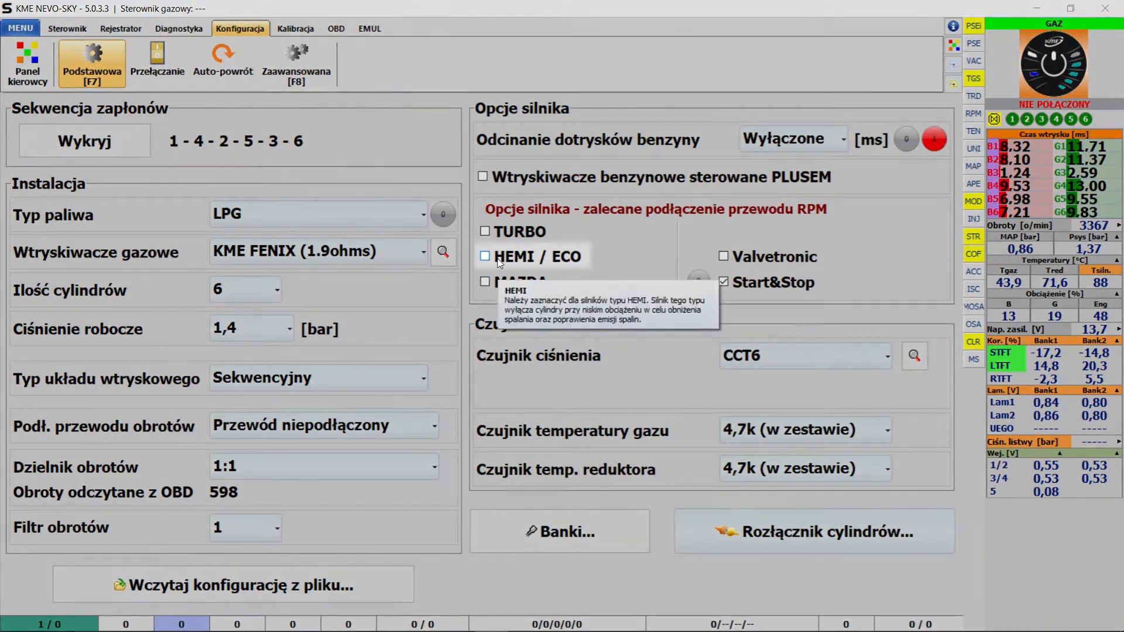
Switch the HEMI / ECO engine option on and off, ending with it disabled
click(501, 266)
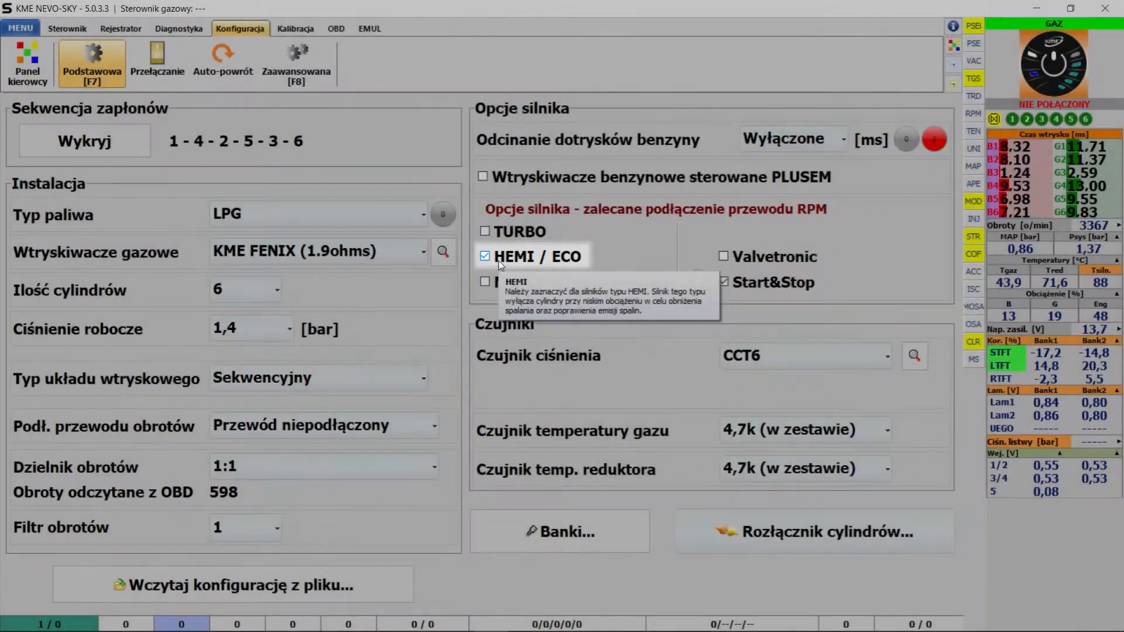
click(501, 267)
click(501, 266)
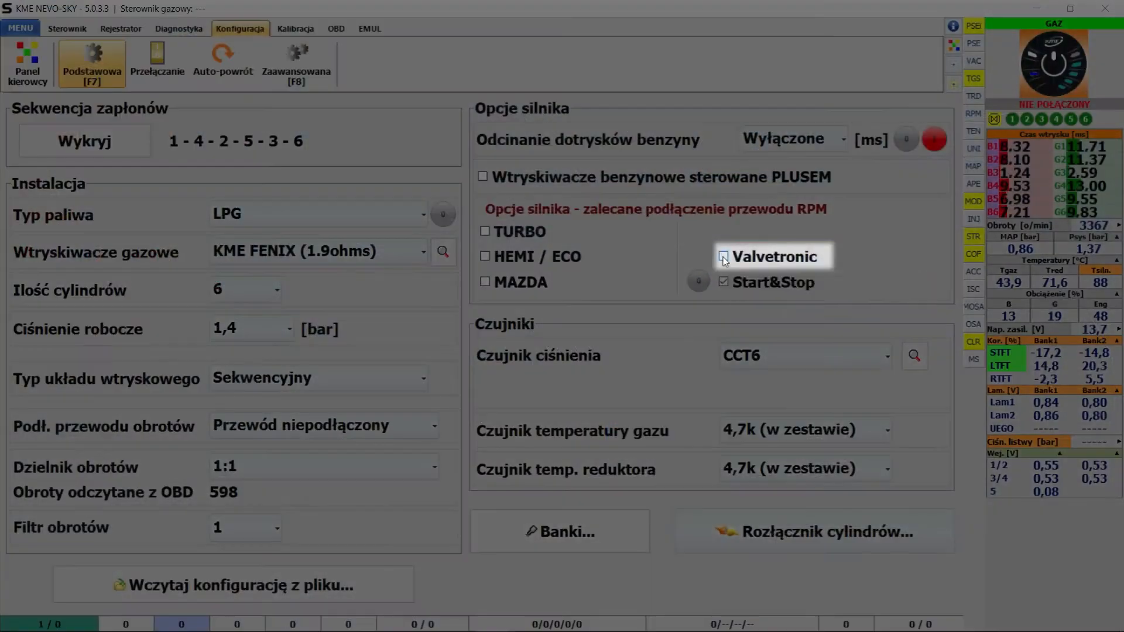
Switch Valvetronic on and off, ending with it disabled, and switch Start&Stop off and back on
click(724, 257)
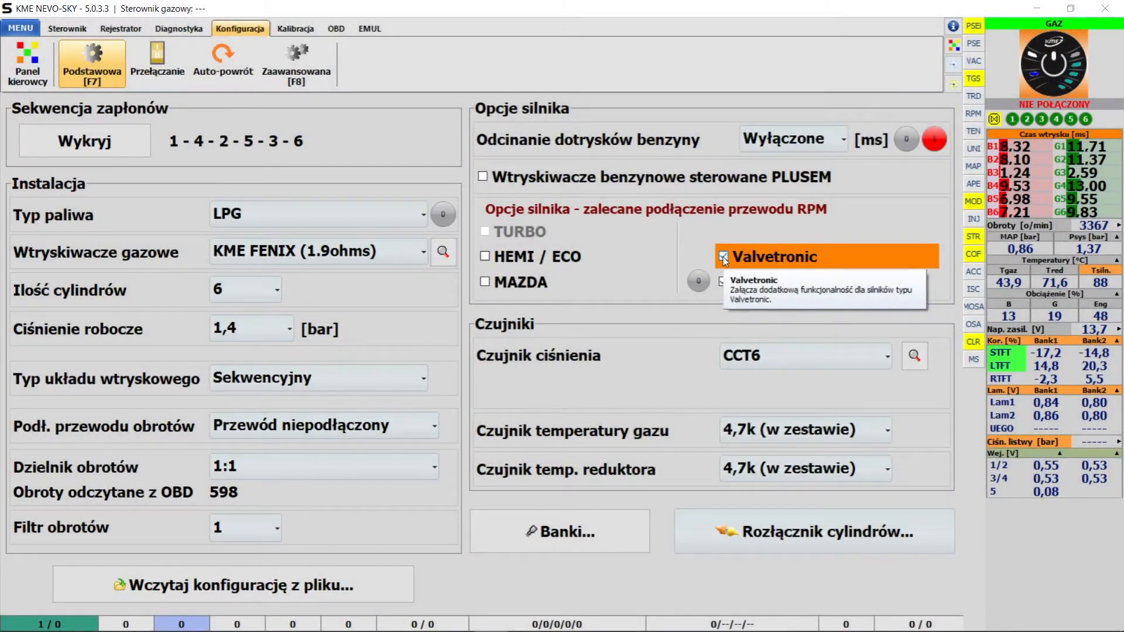
click(723, 257)
click(724, 257)
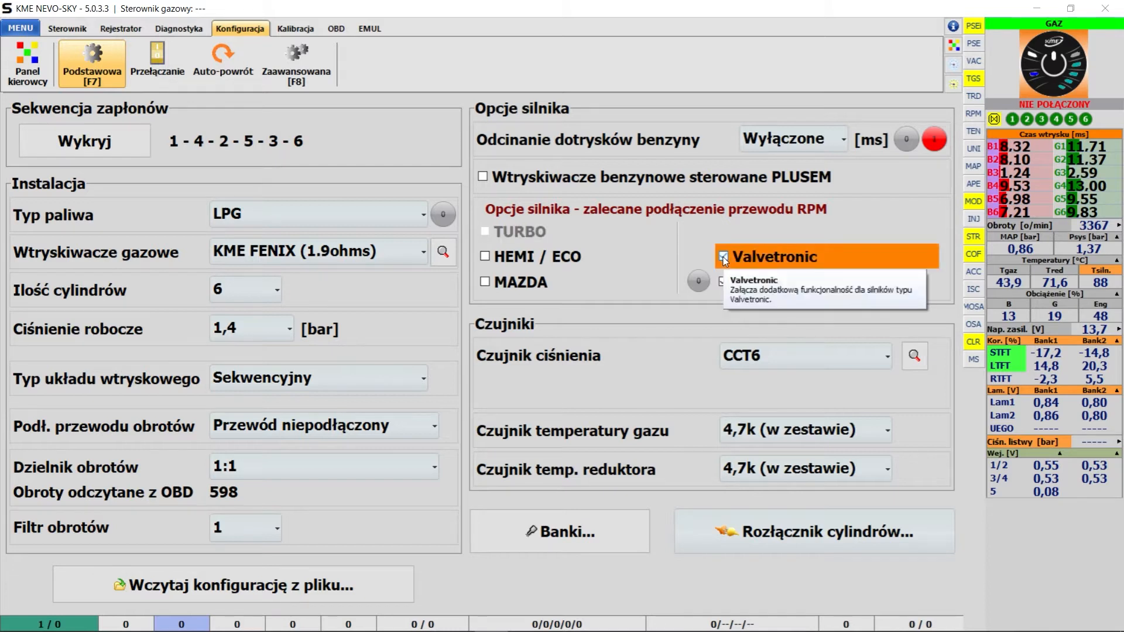
click(723, 258)
click(723, 258)
click(723, 257)
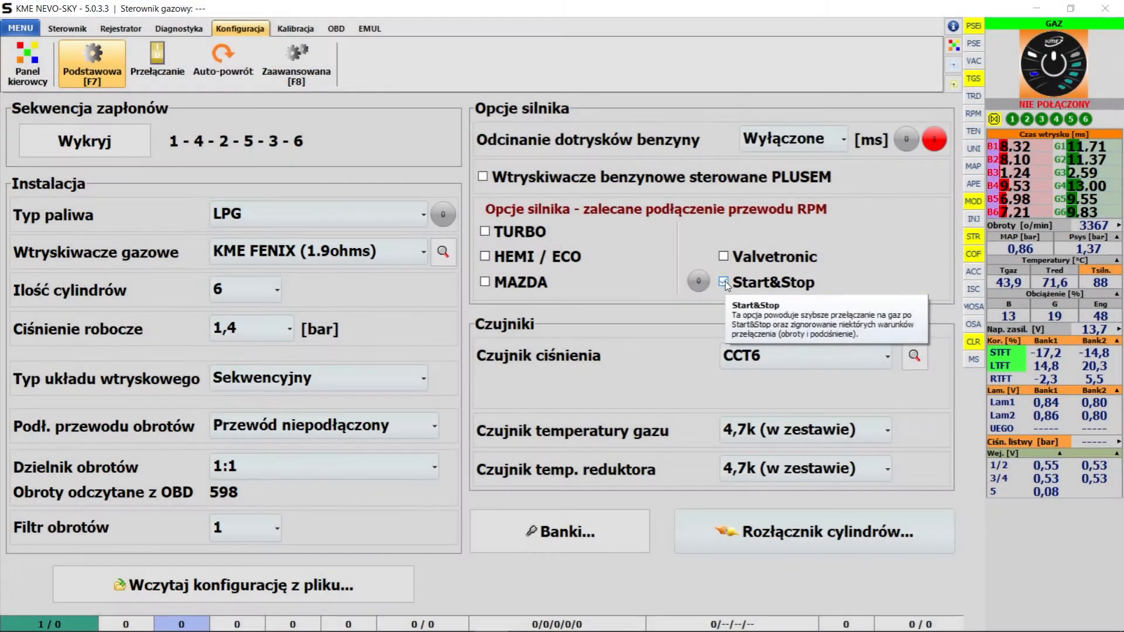
click(724, 283)
click(724, 283)
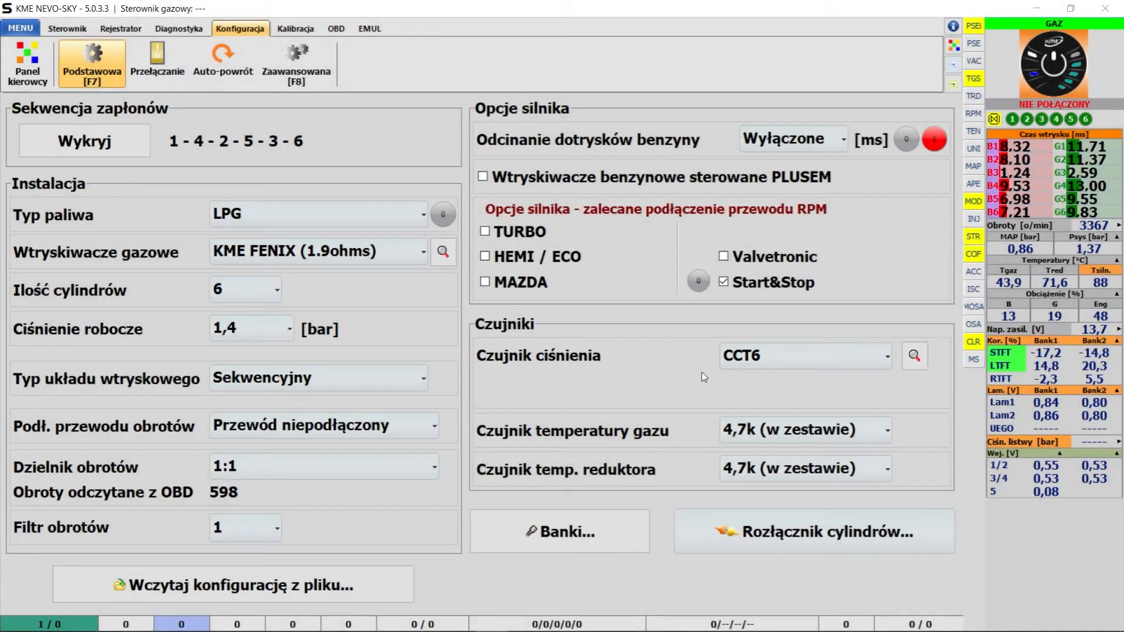
Check the available pressure sensor types, view the CCT6 sensor picture, and close it
click(882, 363)
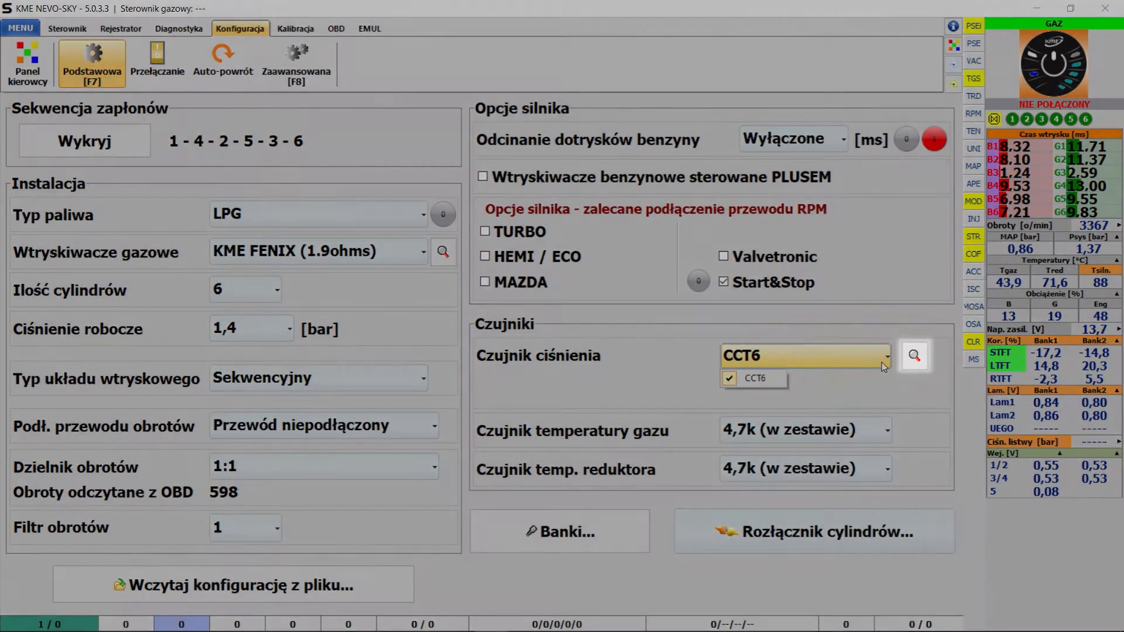
click(896, 379)
click(915, 357)
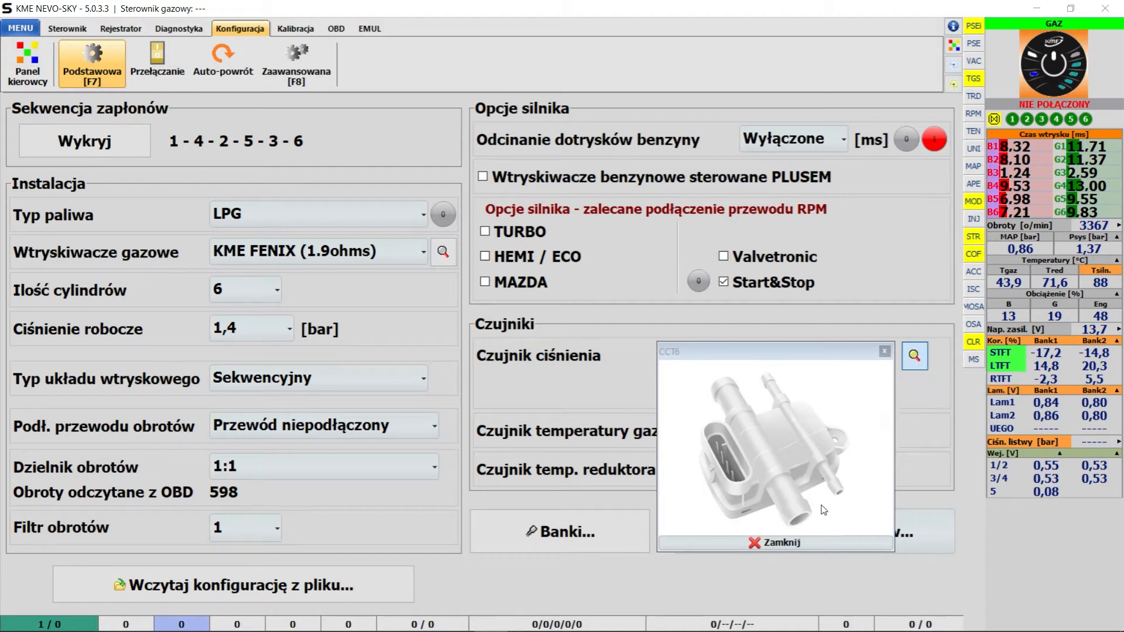
click(806, 547)
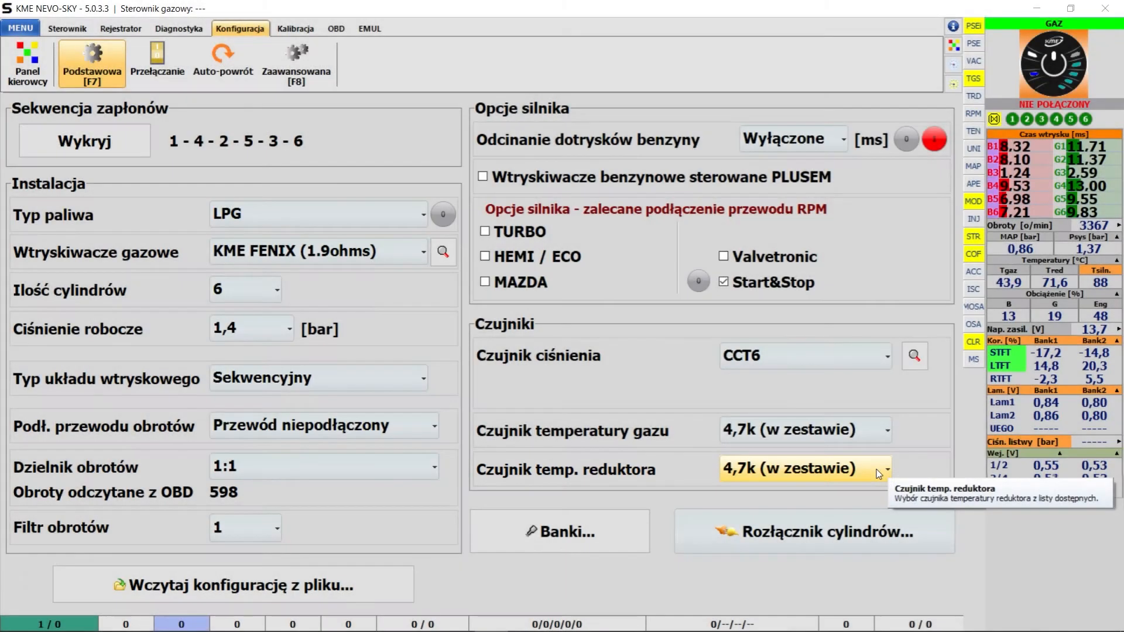
Examine the resistance options for the reducer and gas temperature sensors without changing either selection
click(876, 469)
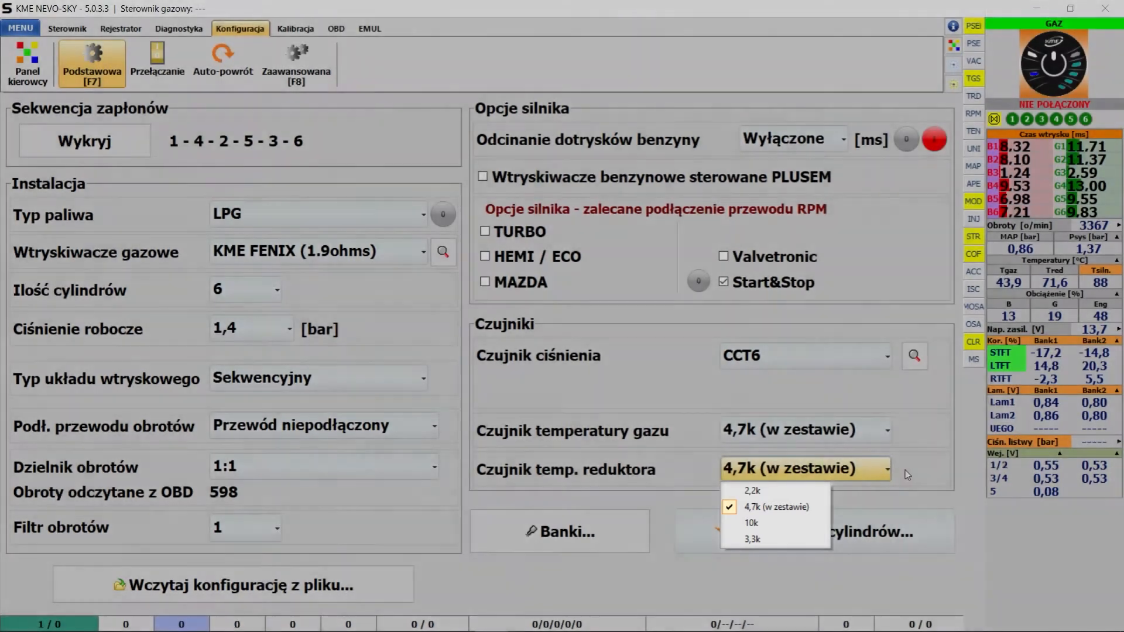
click(919, 468)
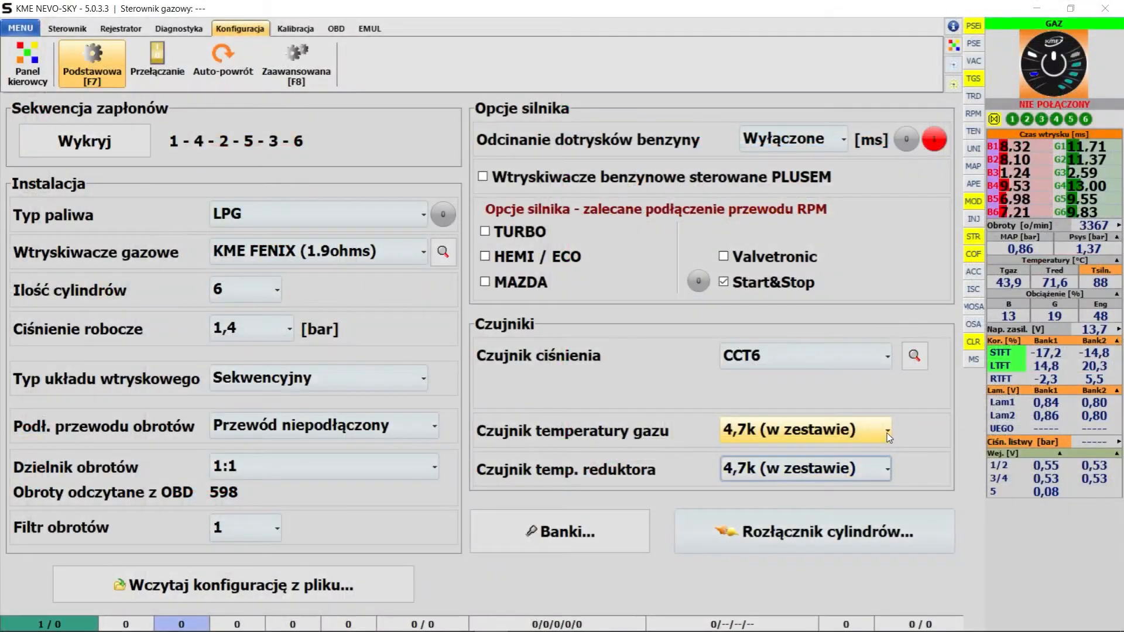
click(886, 433)
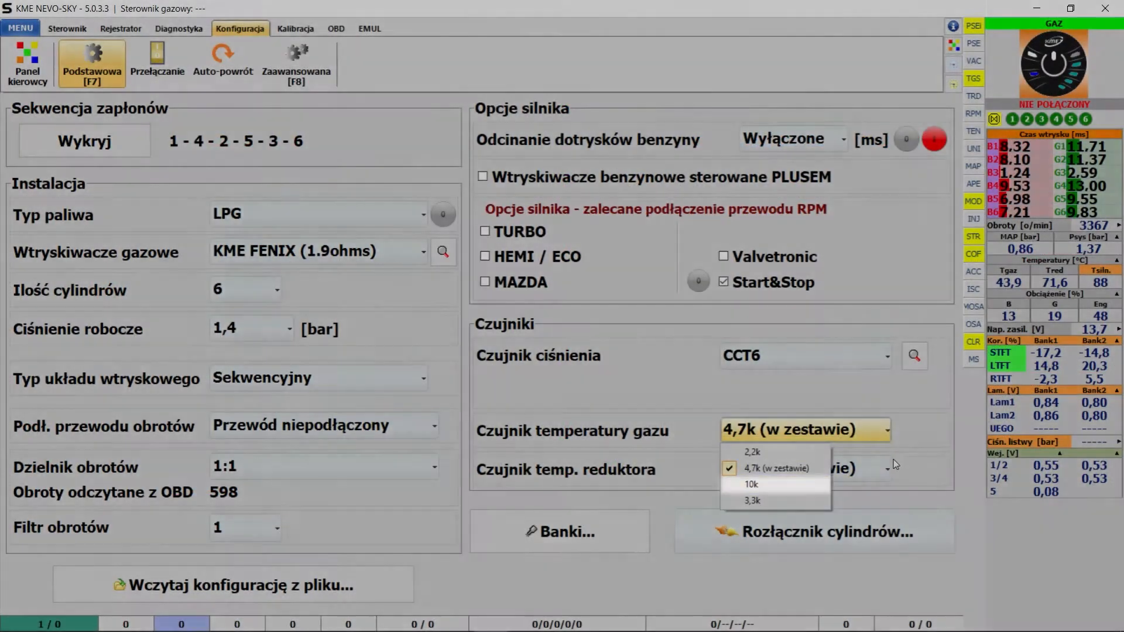
click(922, 445)
click(870, 473)
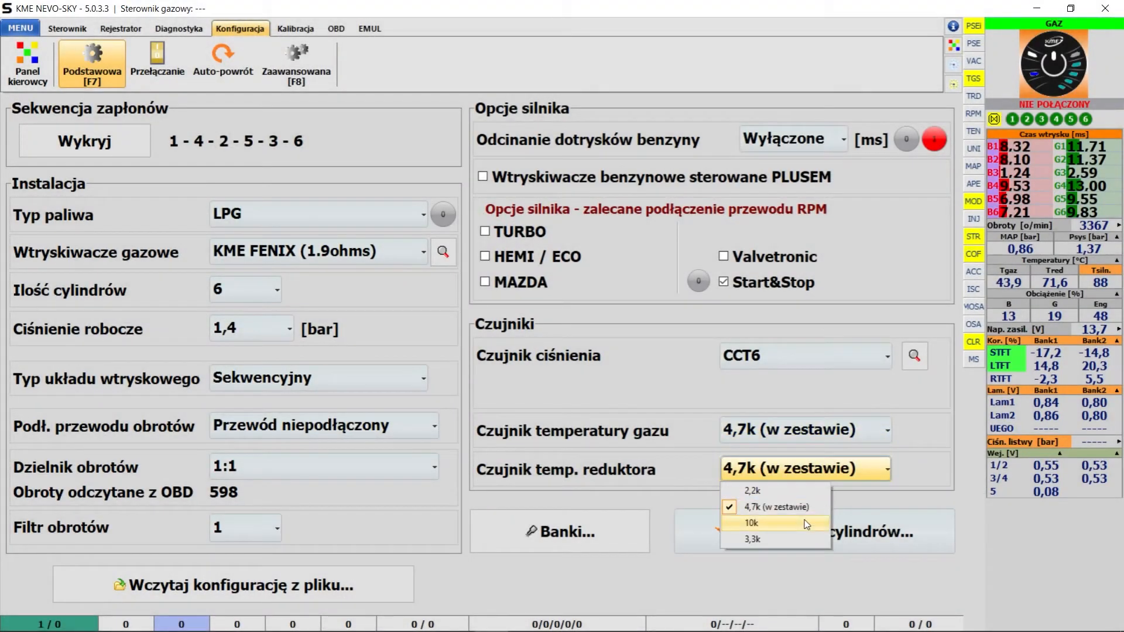
click(849, 500)
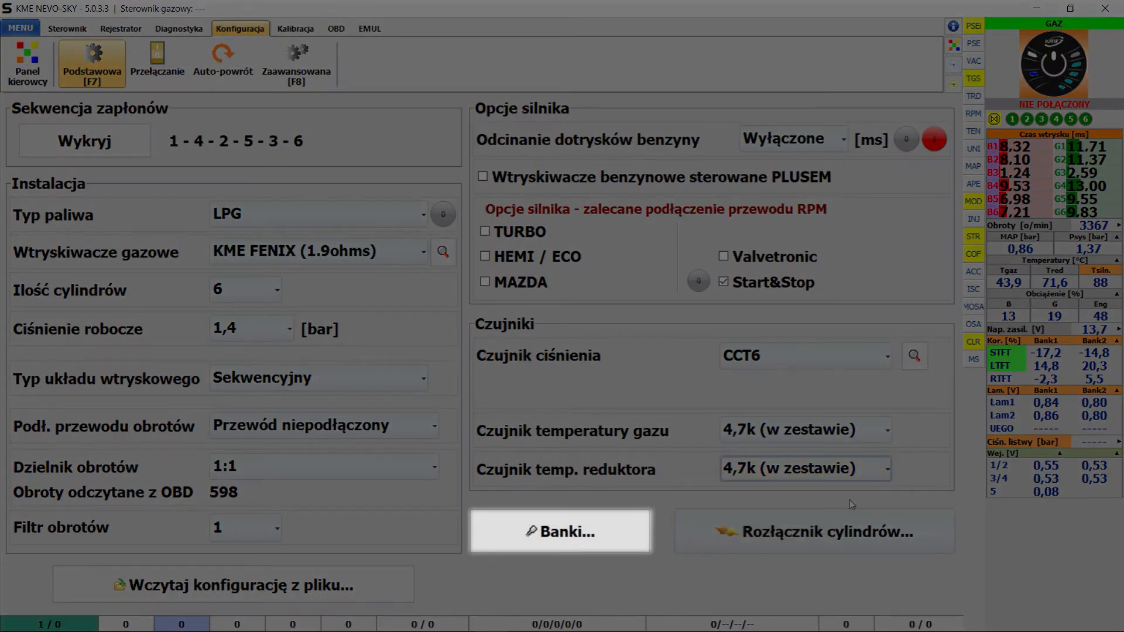
View the injector bank configuration, close it, and examine the bank assignment in the OBD settings
click(646, 531)
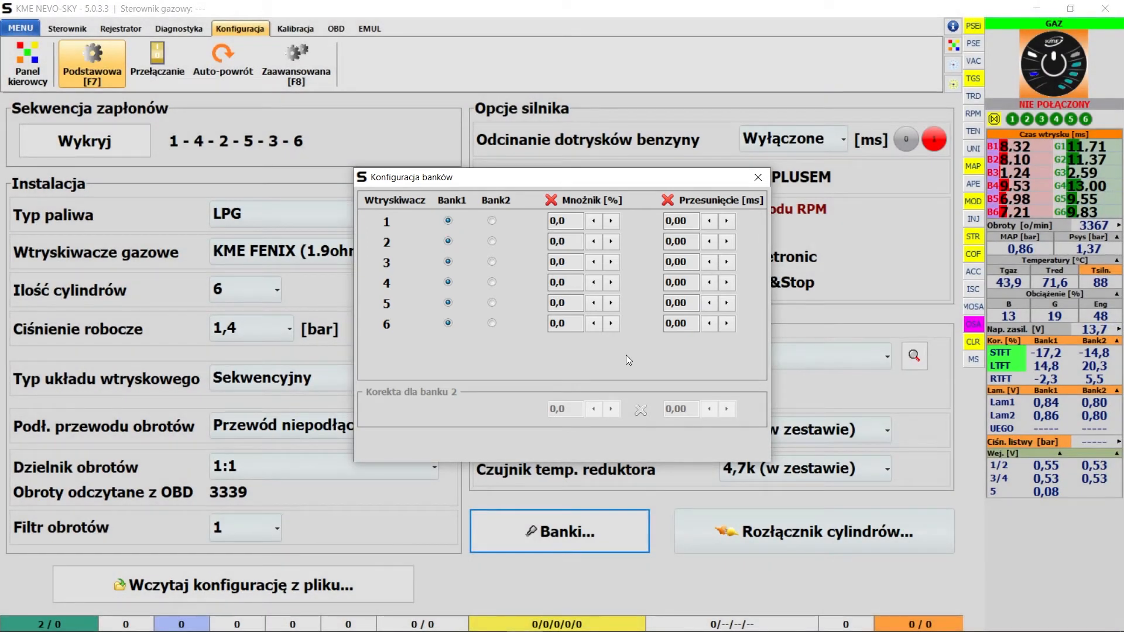
click(757, 177)
click(336, 28)
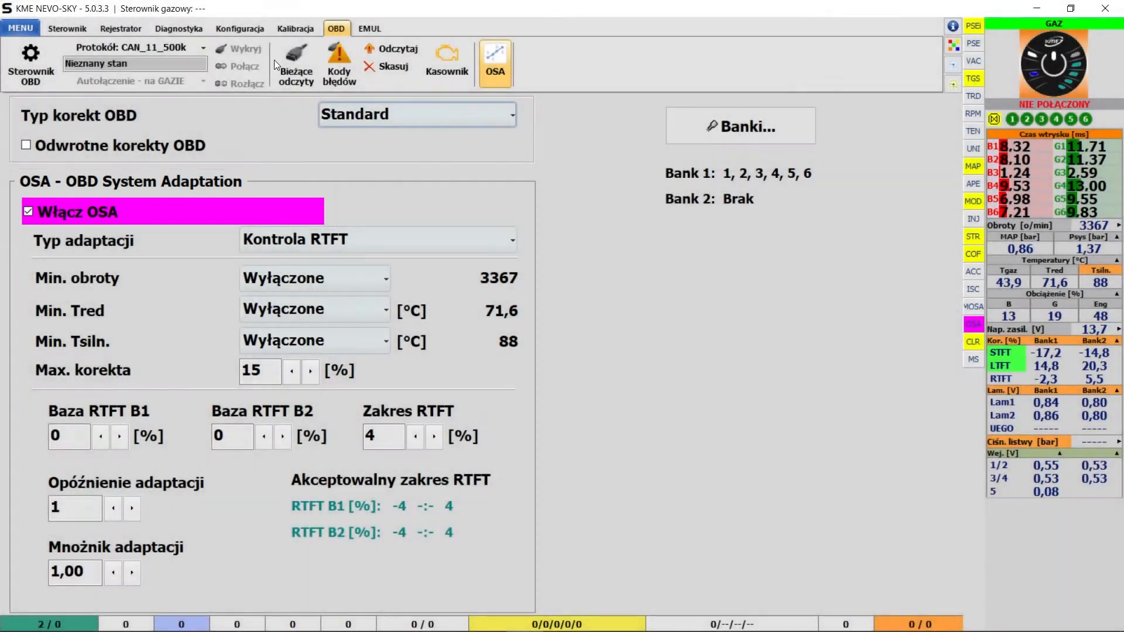
Examine the bank choices for correction map M 1 in the calibration section, keeping B1+B2 selected
click(297, 32)
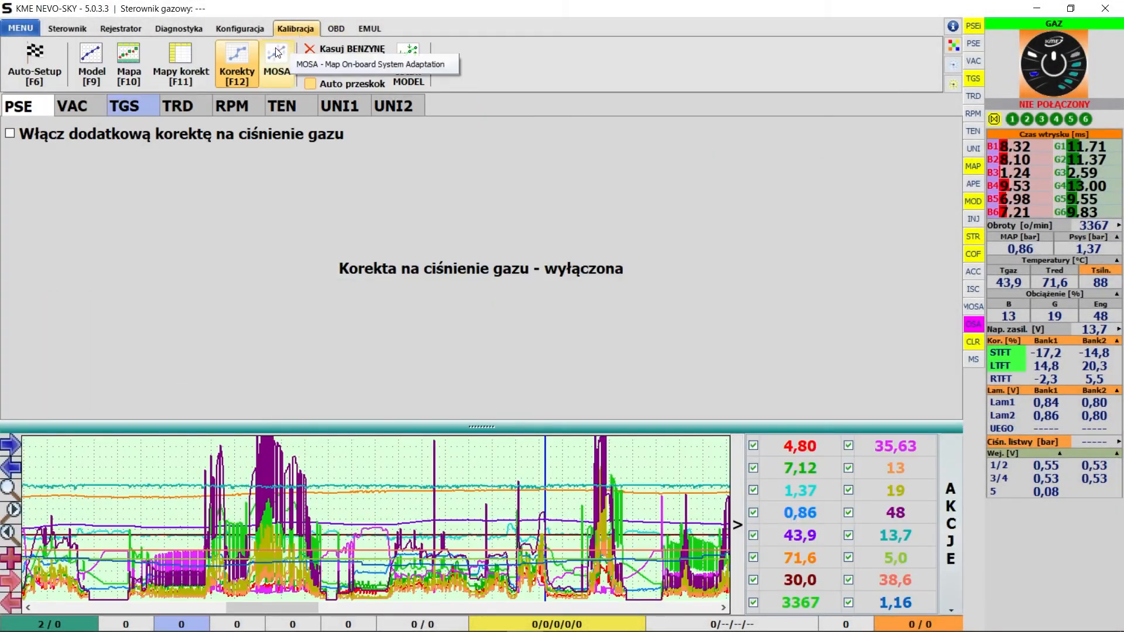
click(192, 63)
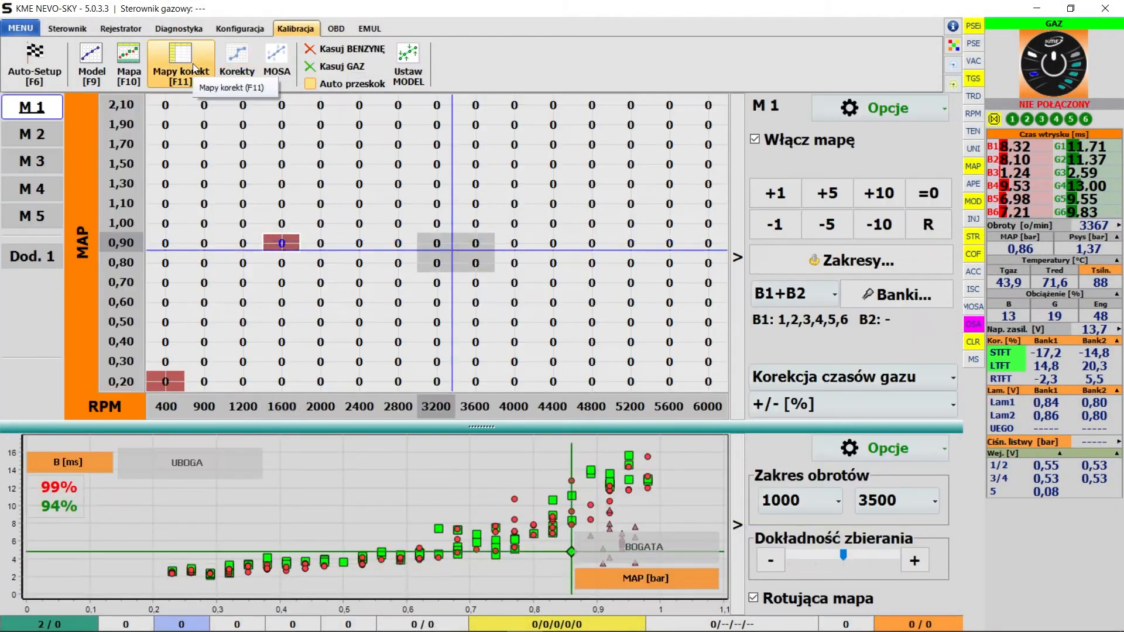
click(831, 296)
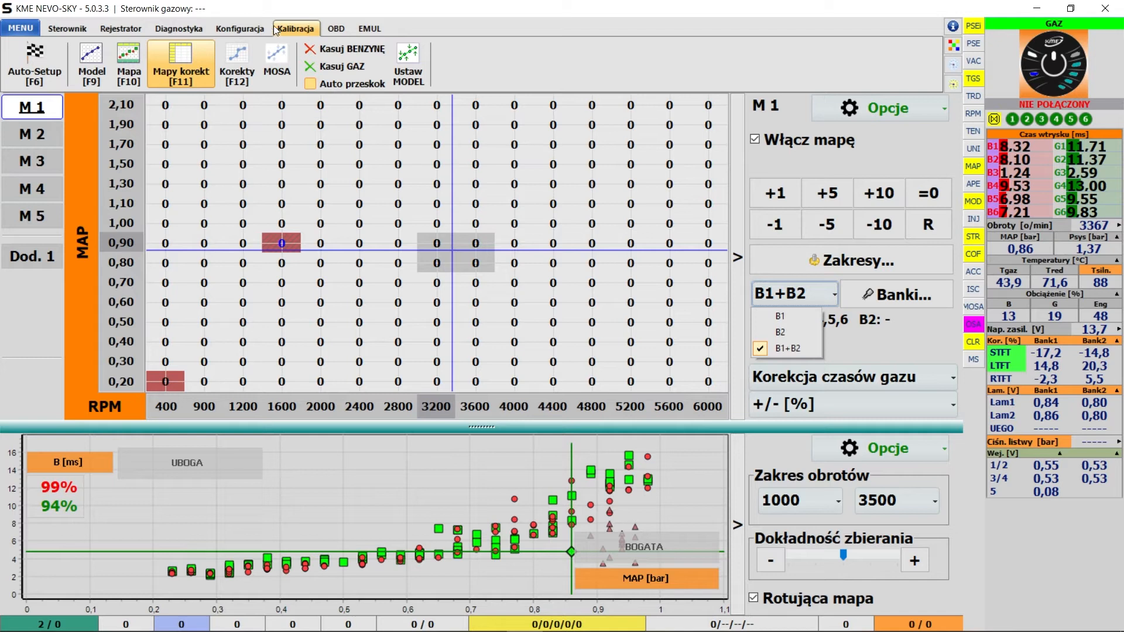
click(239, 30)
In the basic configuration's bank settings, assign injector 1 to Bank2 and enter 3 ms as the bank 2 offset correction (Przesunięcie)
click(239, 30)
click(566, 521)
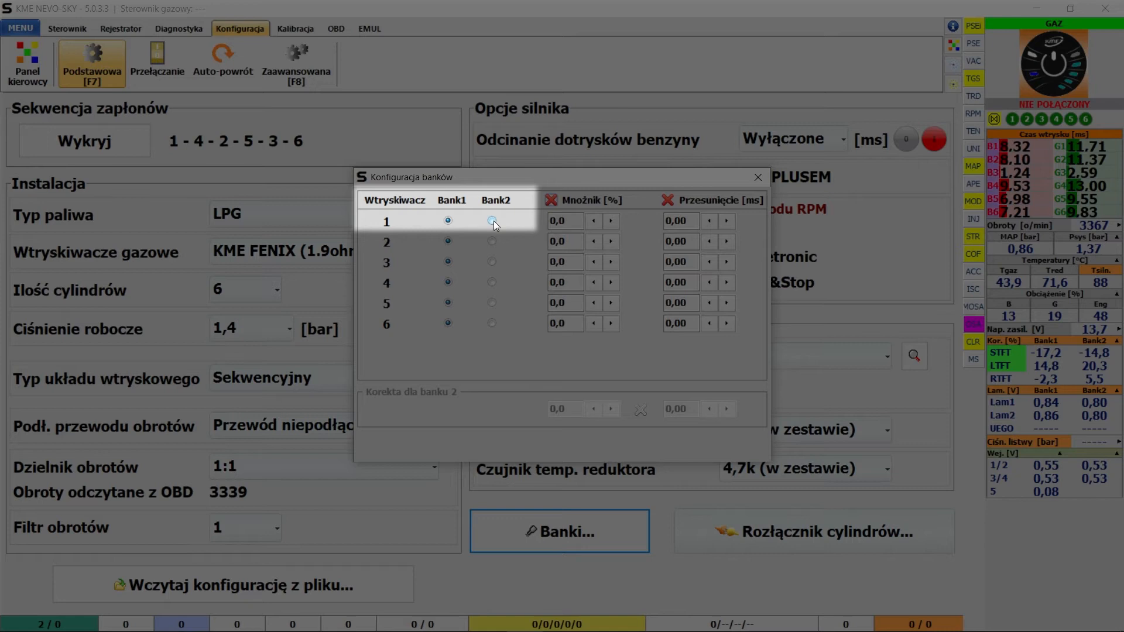
click(492, 221)
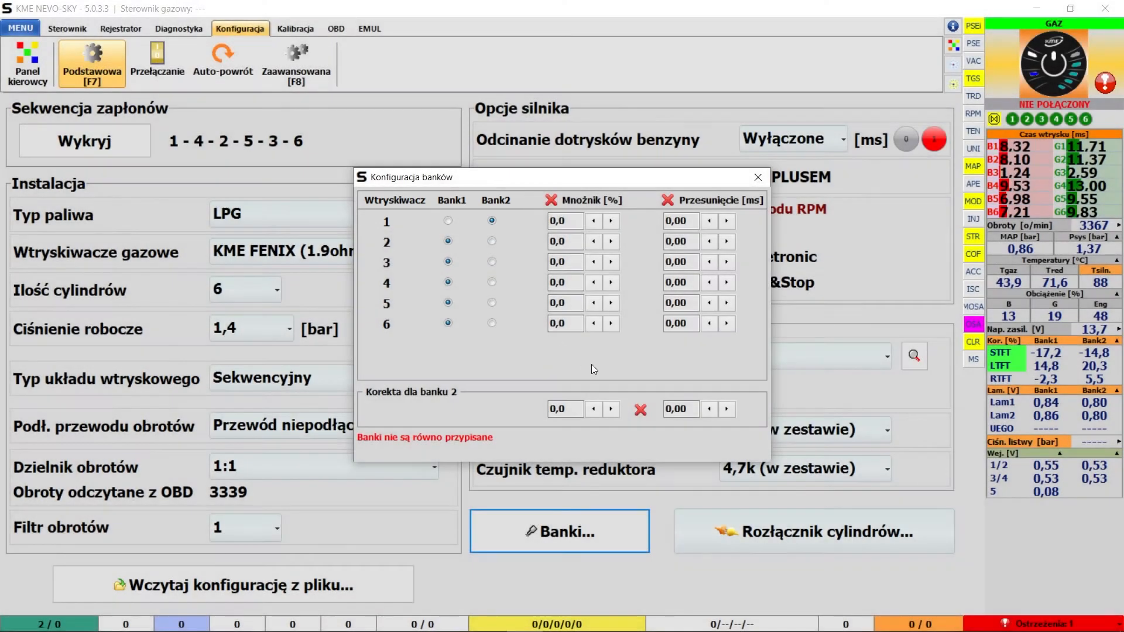
click(690, 409)
drag(674, 411, 667, 410)
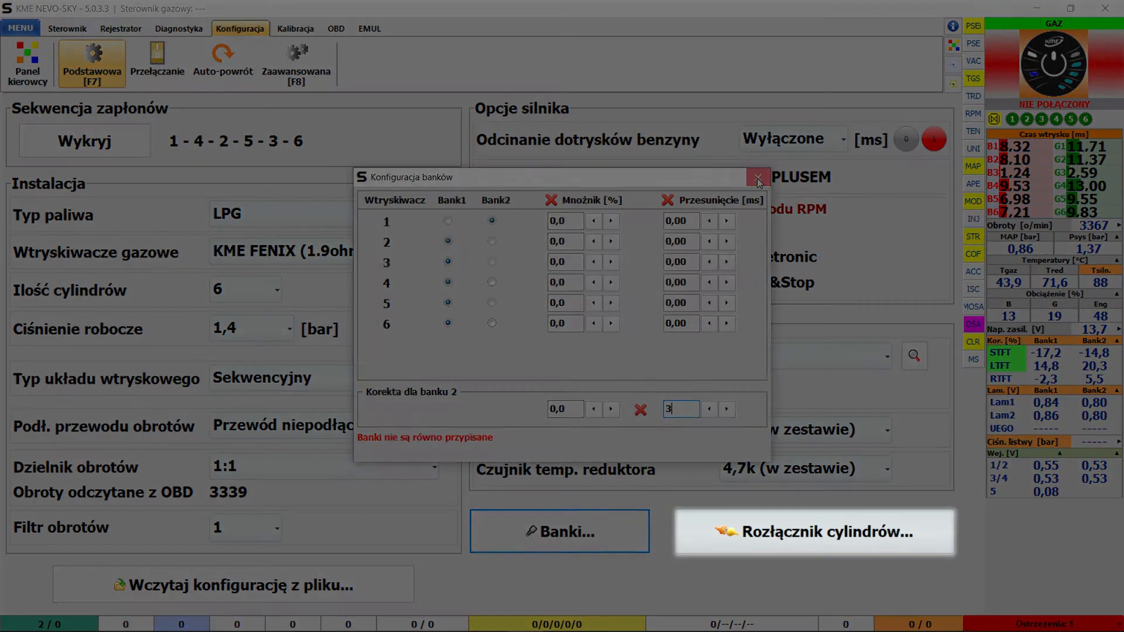
Use the cylinder disconnector (Rozłącznik cylindrów) to switch cylinder 1 off and back on, and erase the OBD error codes with the frozen frame
click(757, 176)
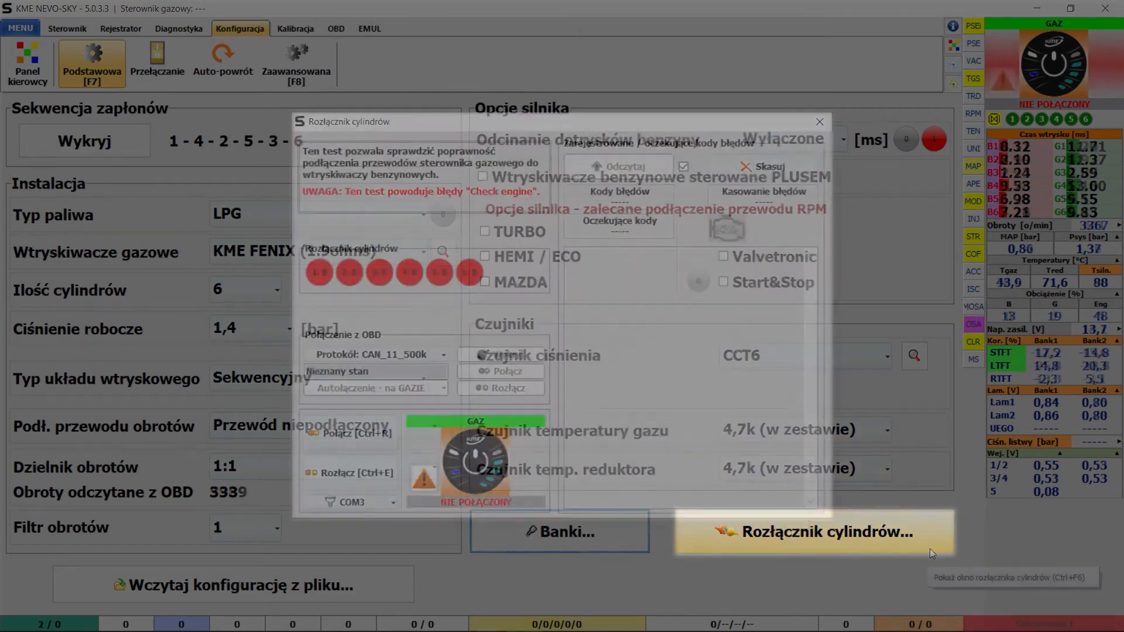
click(929, 549)
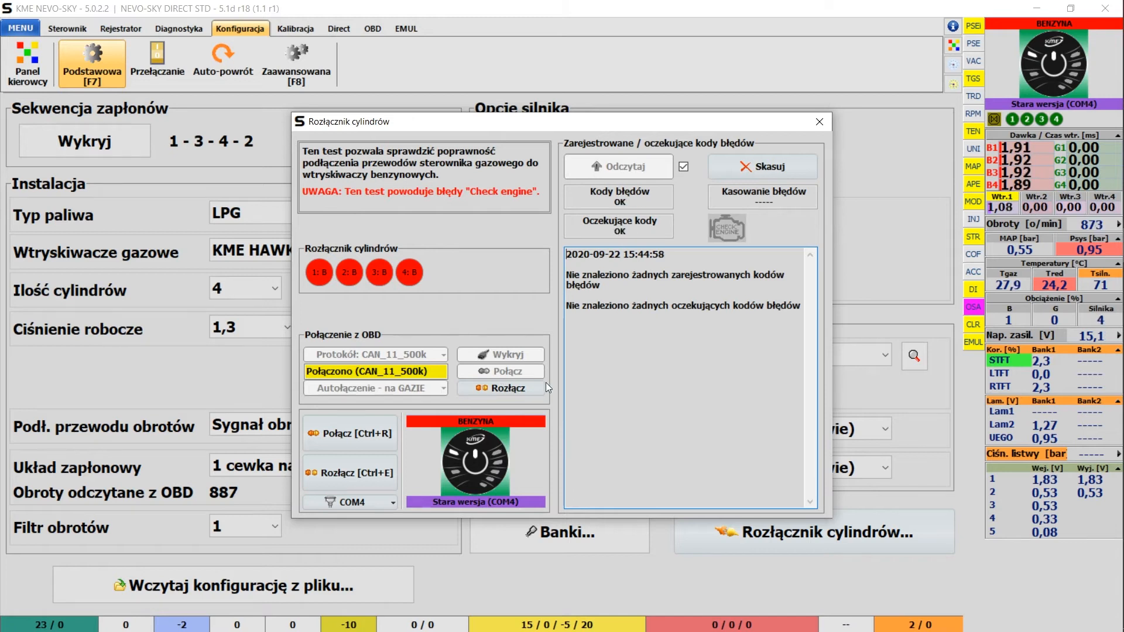
click(323, 285)
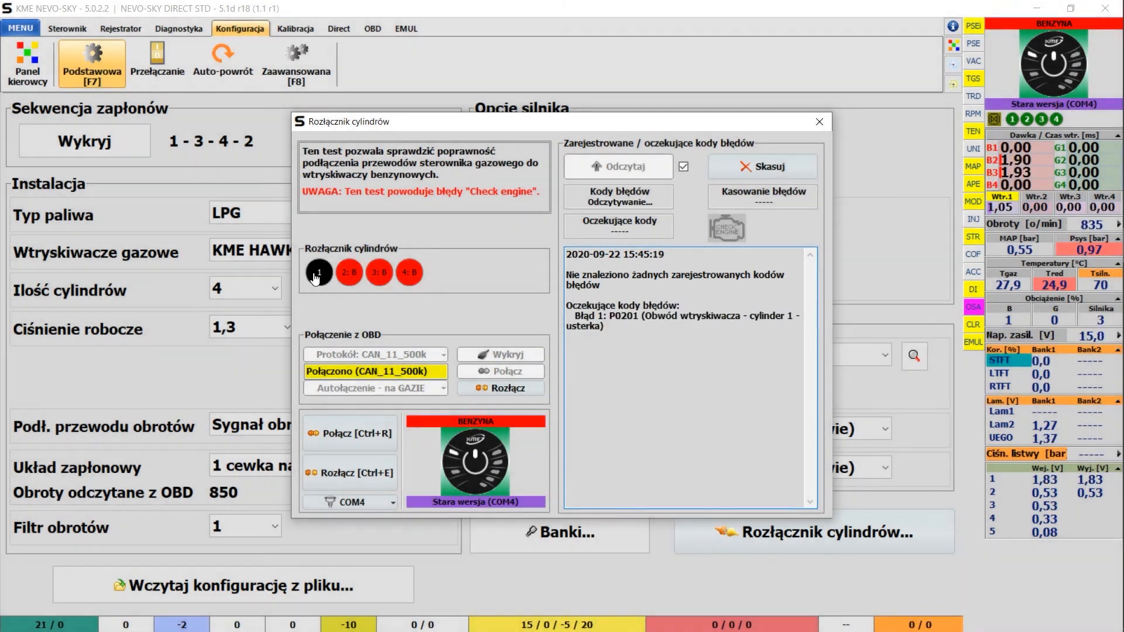
click(316, 277)
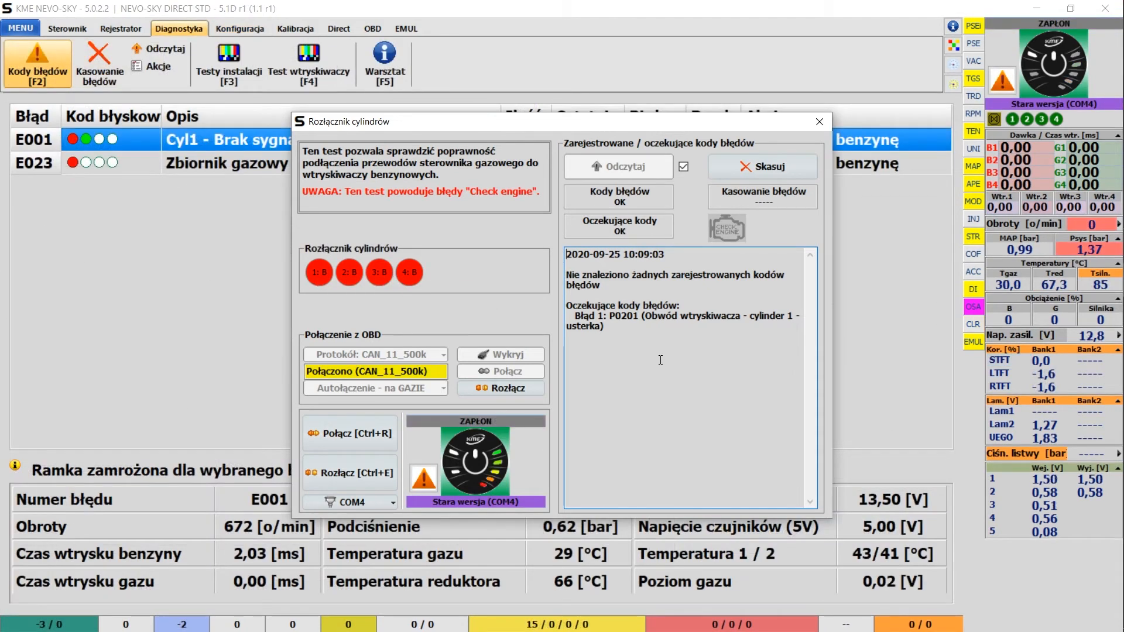
click(736, 170)
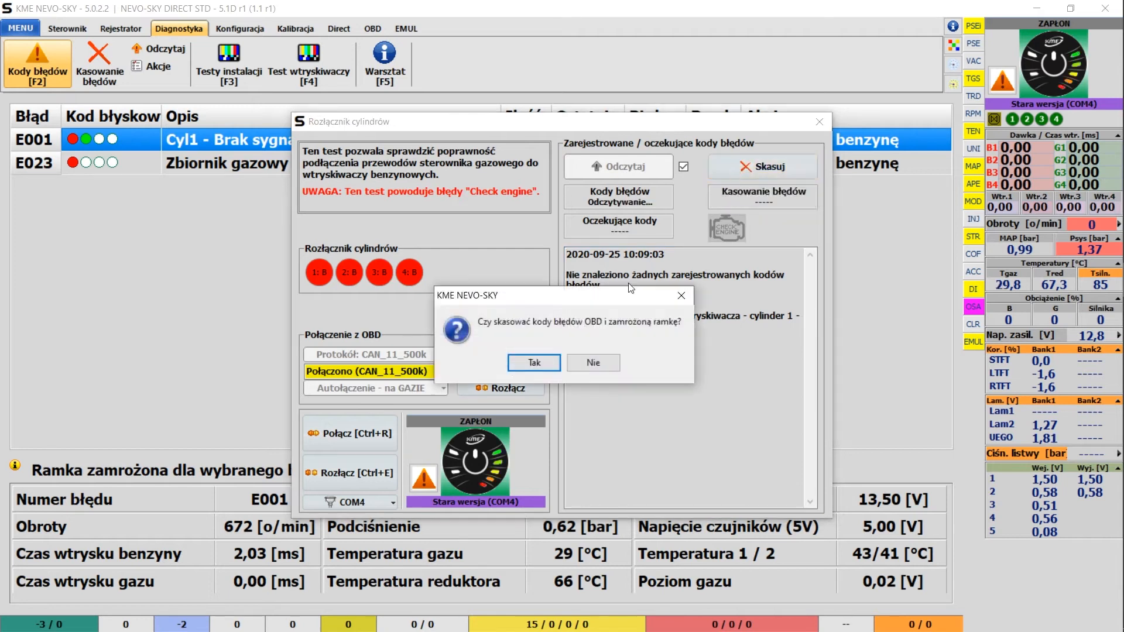
click(534, 363)
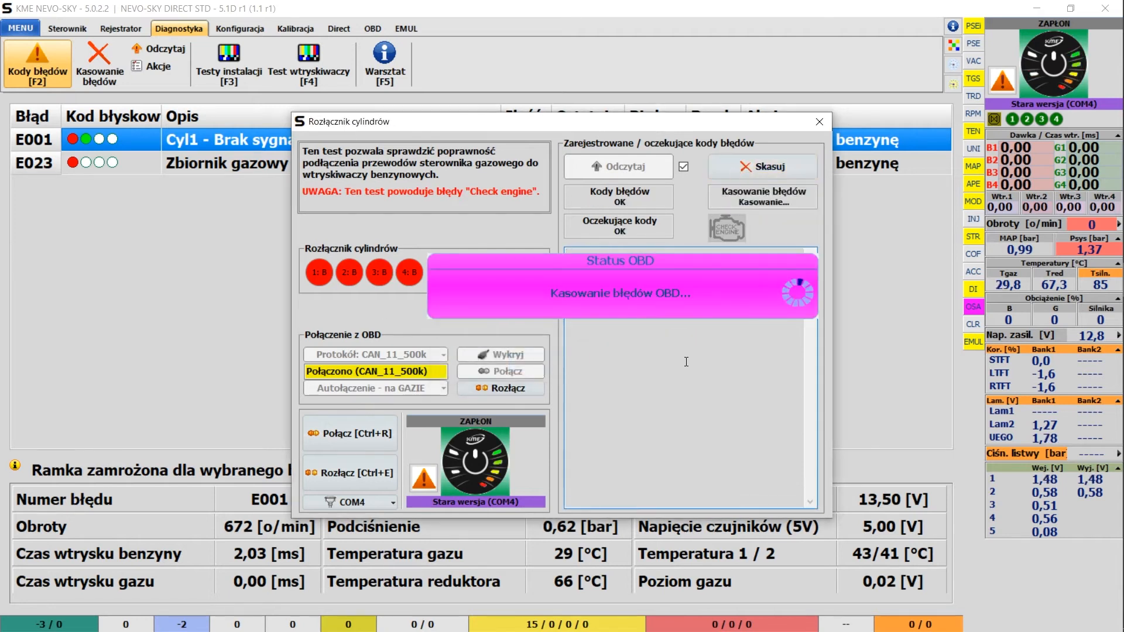
Disconnect cylinder 2 for the wiring test and erase the OBD error codes and frozen frame
click(351, 278)
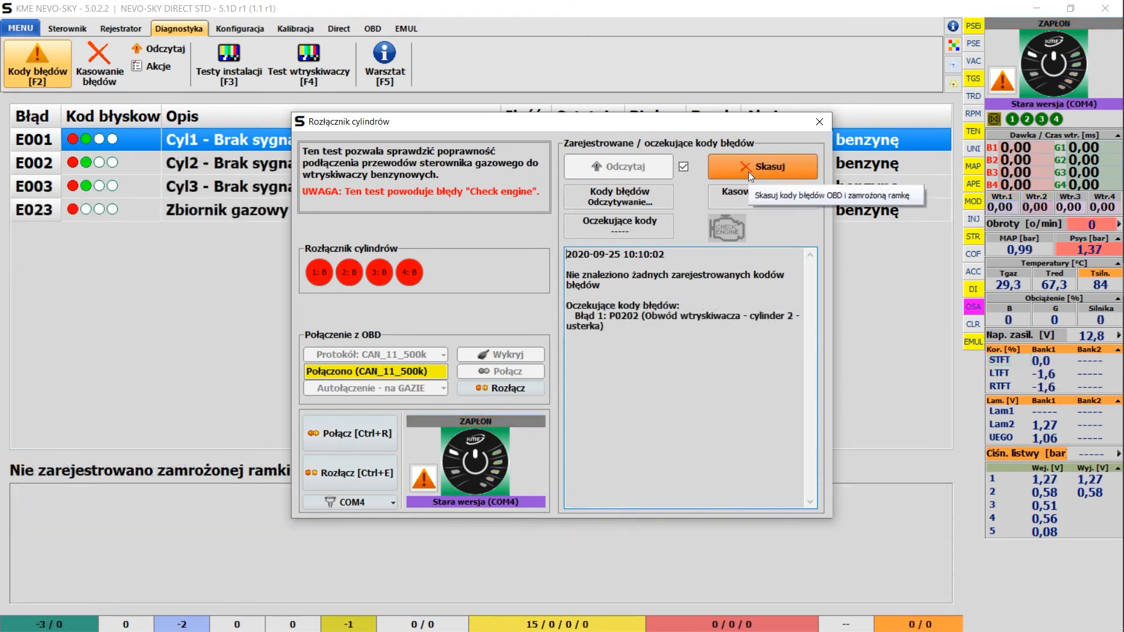
click(748, 171)
click(533, 362)
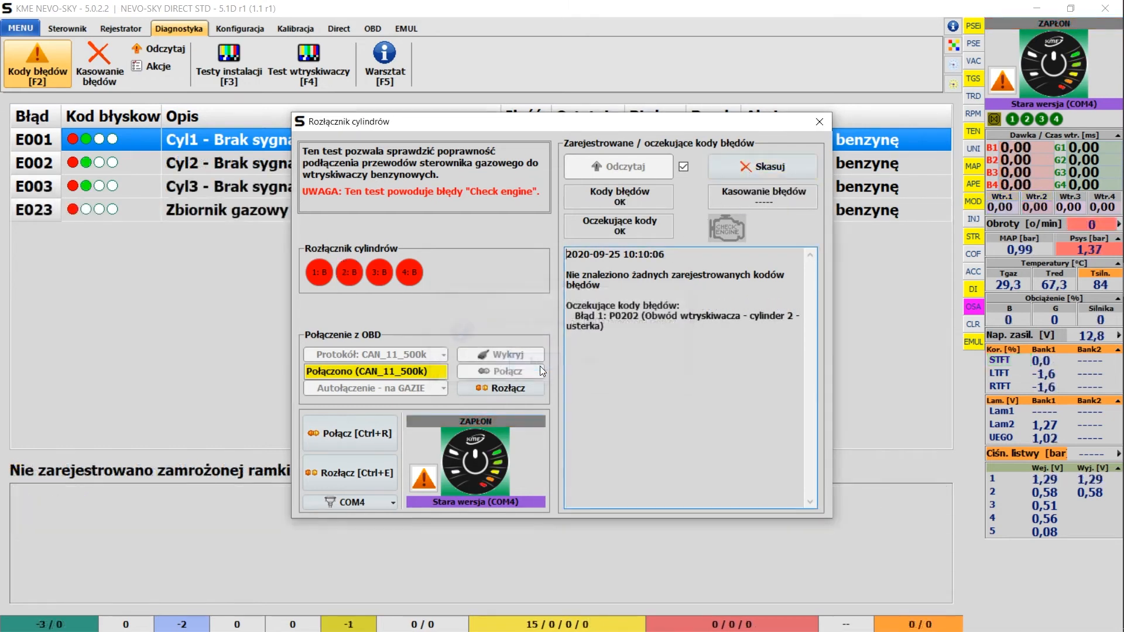
Disconnect cylinder 4 for the wiring test and erase the OBD error codes and frozen frame
click(410, 273)
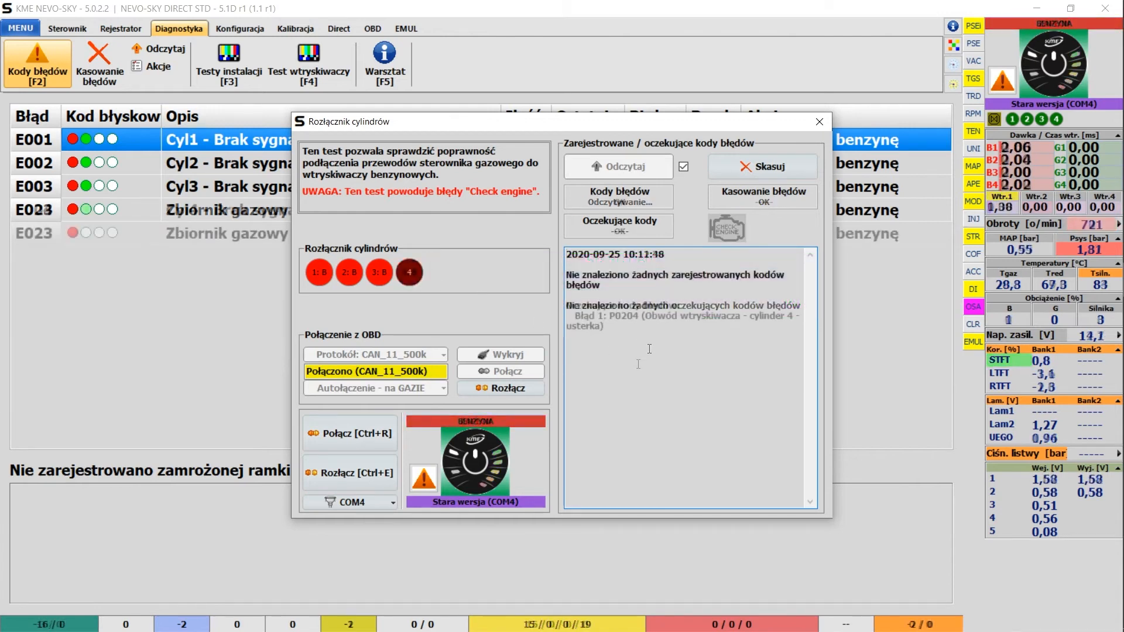
click(756, 164)
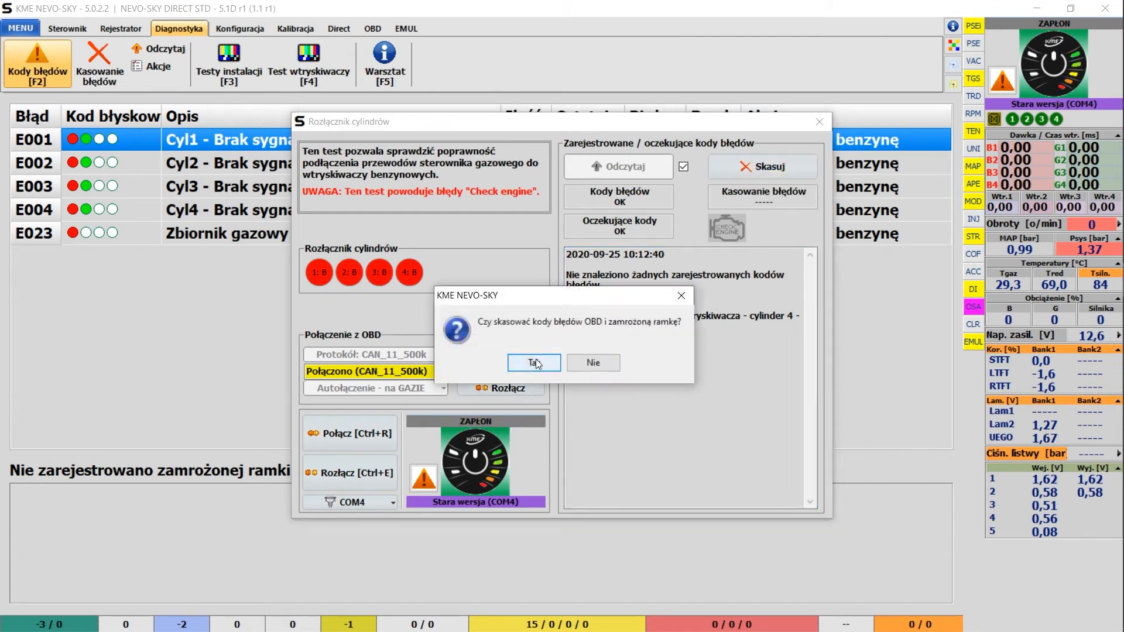
click(536, 360)
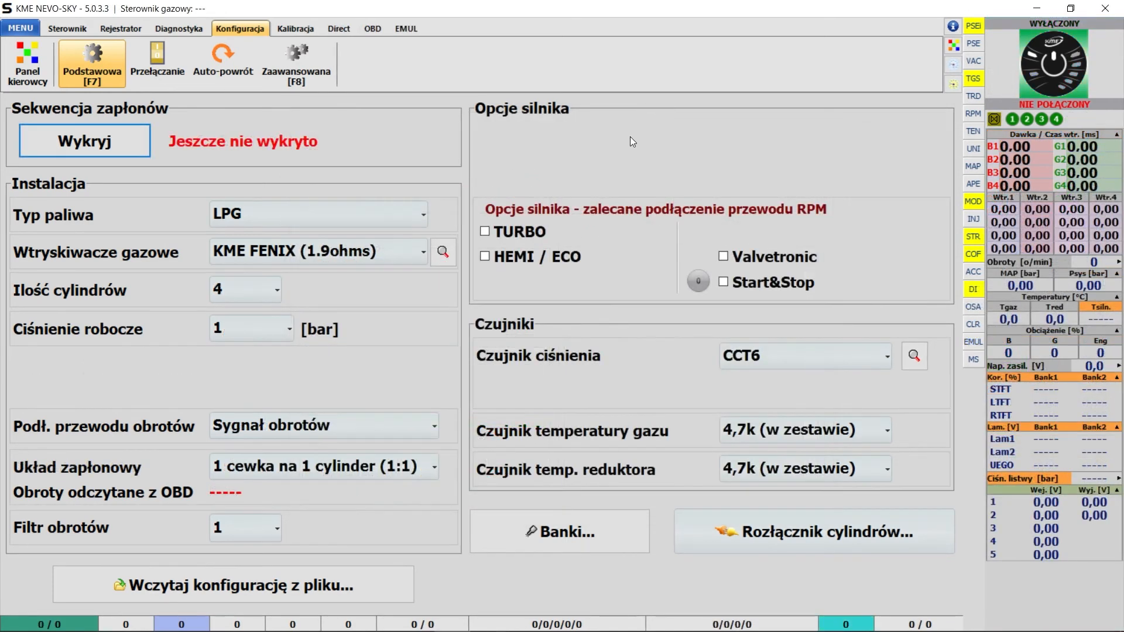
Set the emulation type of Emulacja 2 to ECN - emulacja ciśnienia niskiego (VAG-DUAL) and acknowledge its requirements notice
click(406, 29)
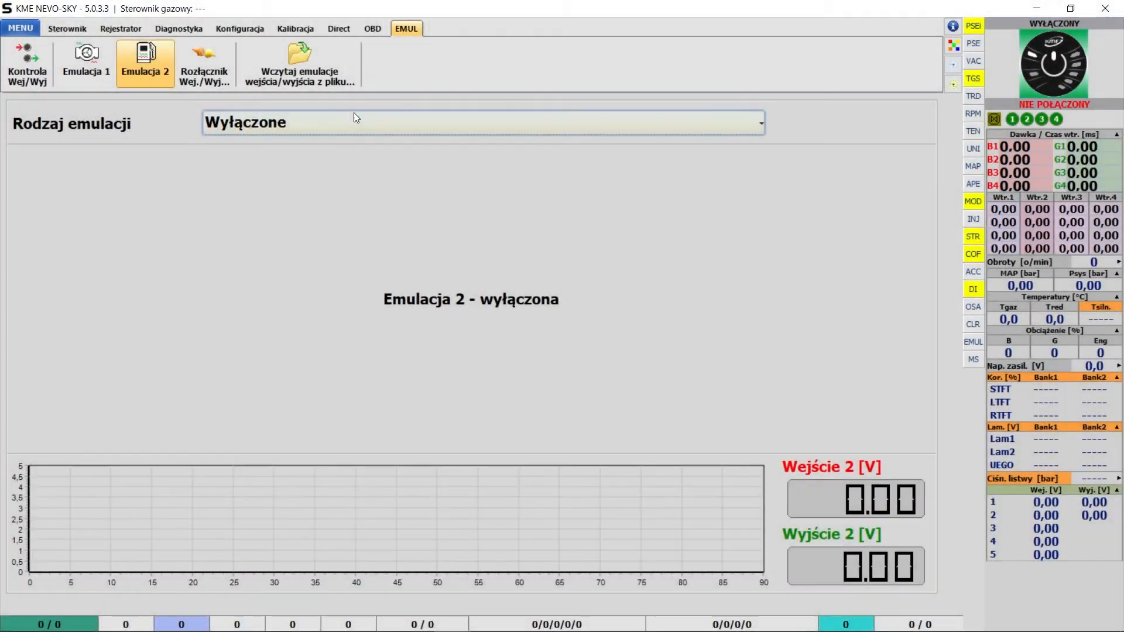
click(346, 125)
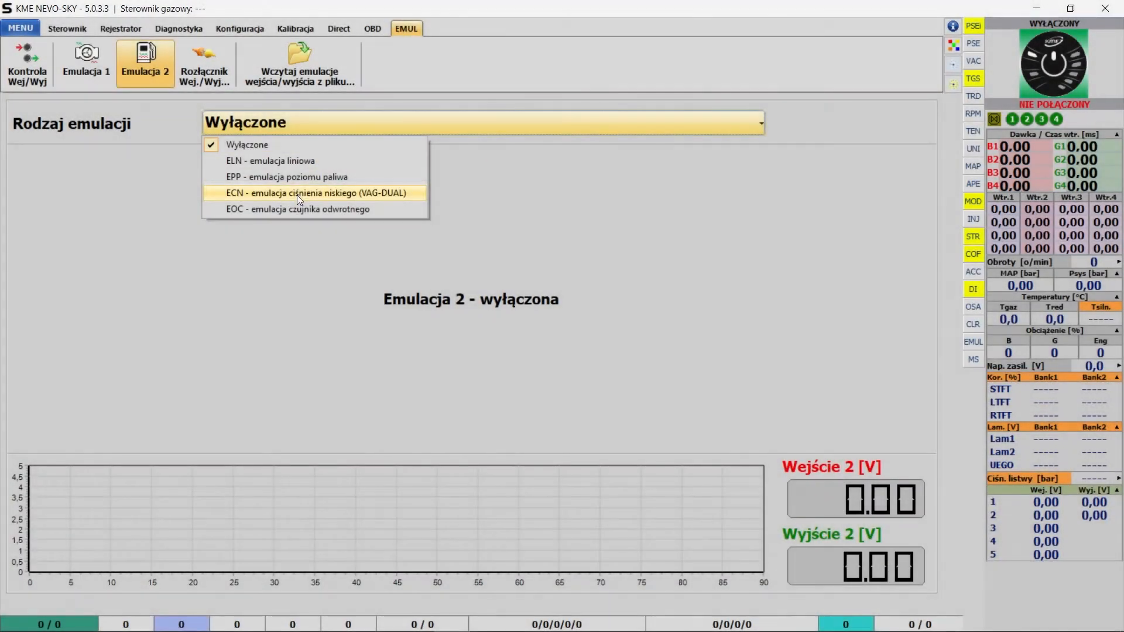
click(297, 193)
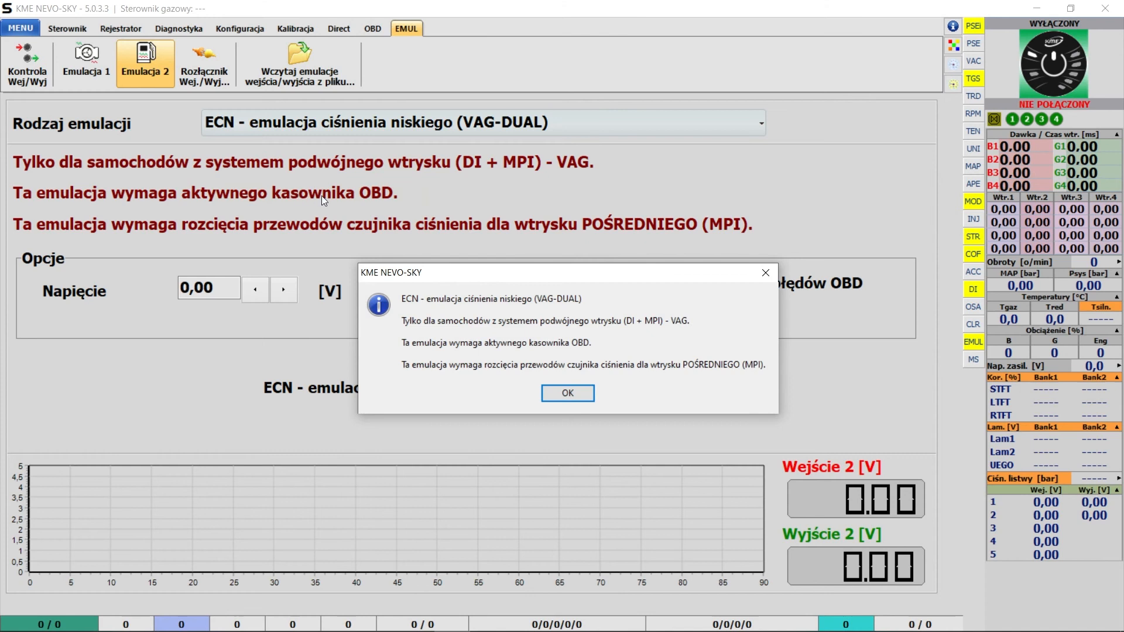
click(567, 393)
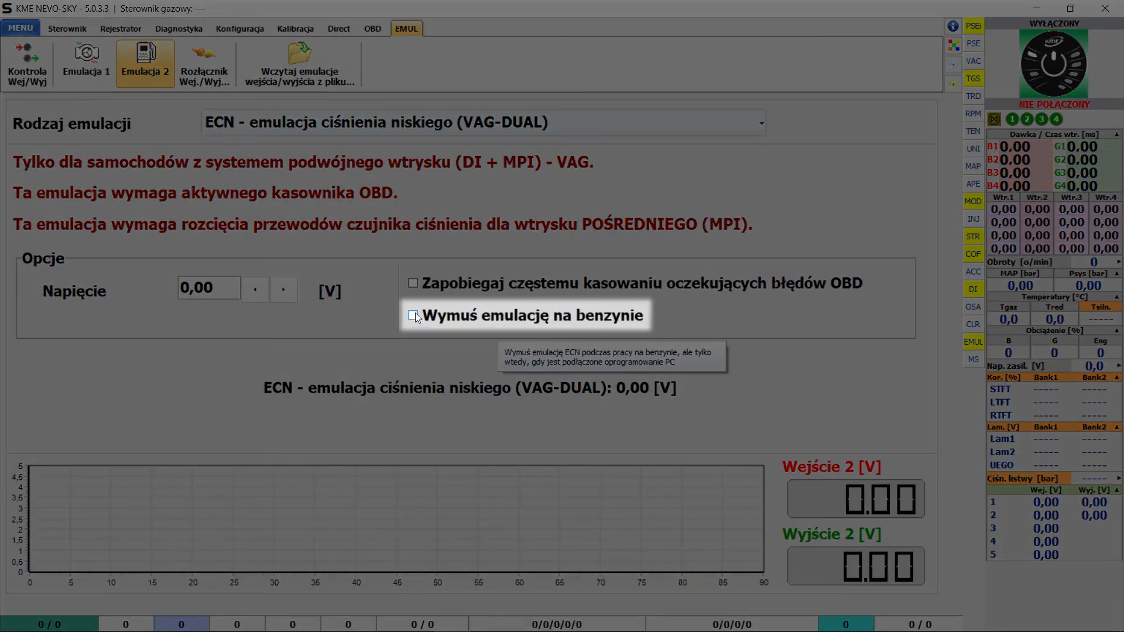